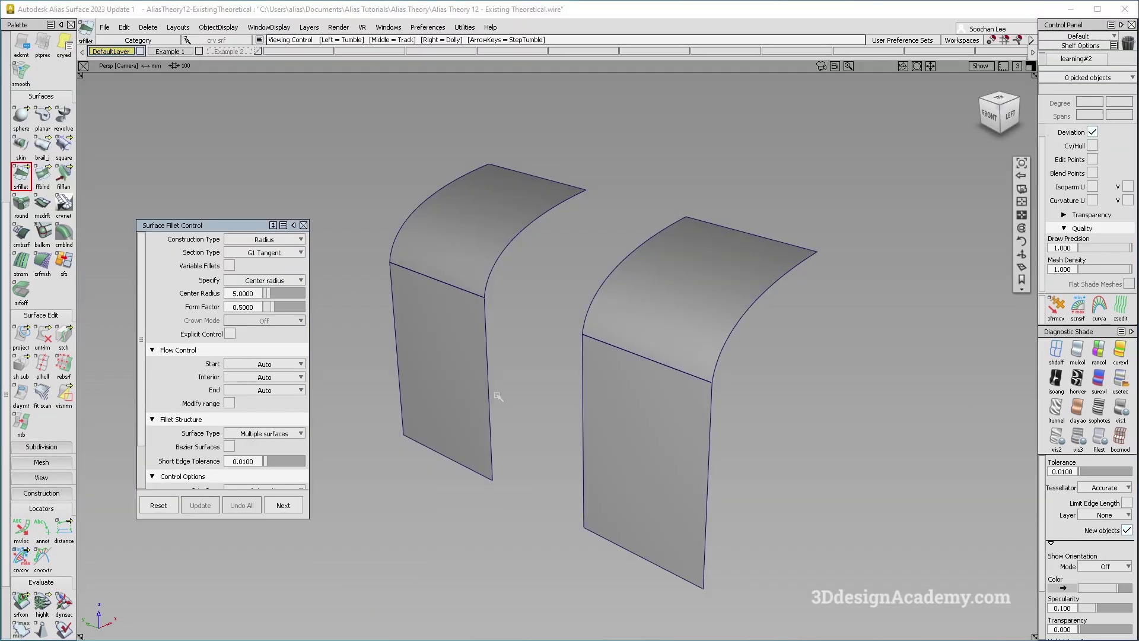
{"action": "left_click_drag", "start_coordinate": [493, 363], "coordinate": [473, 358], "text": "alt+shift"}
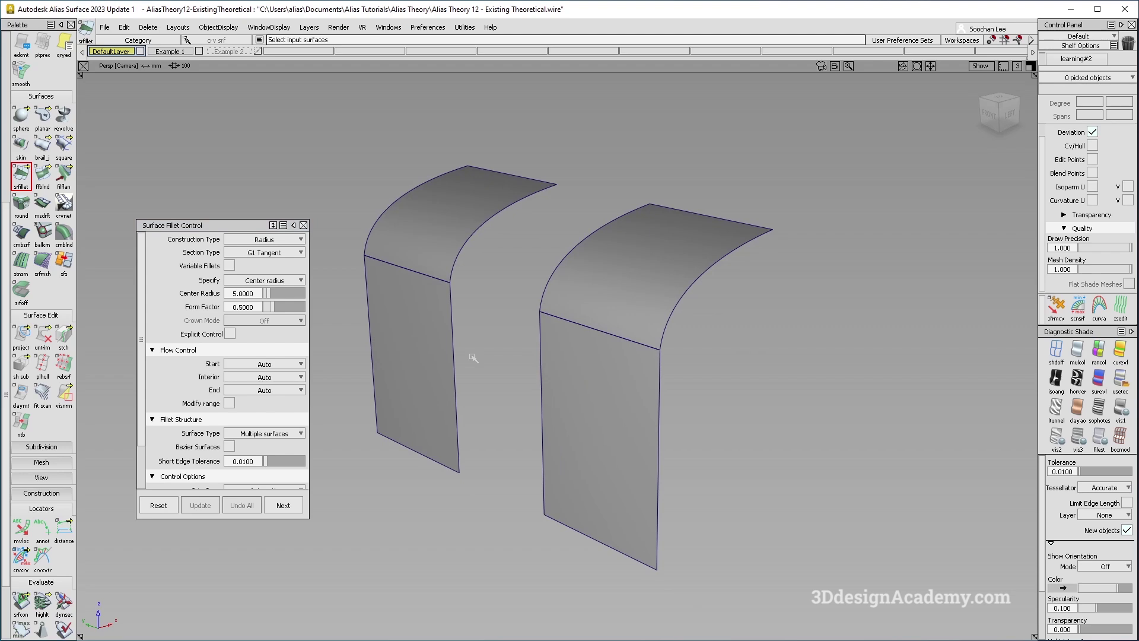
{"action": "left_click", "coordinate": [301, 239]}
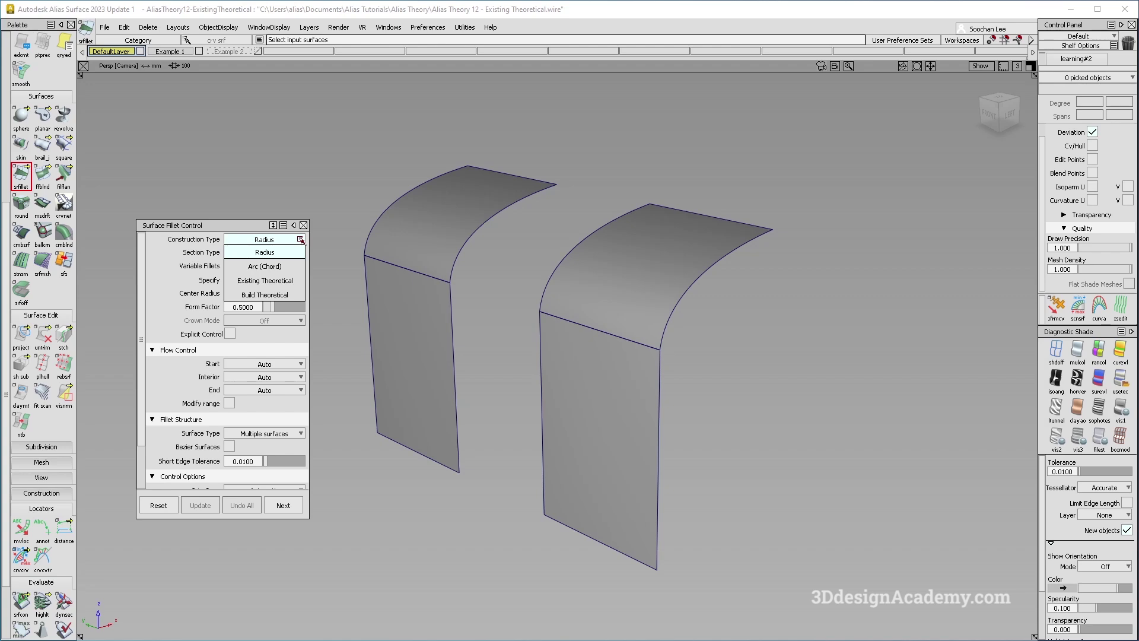
{"action": "left_click", "coordinate": [293, 295]}
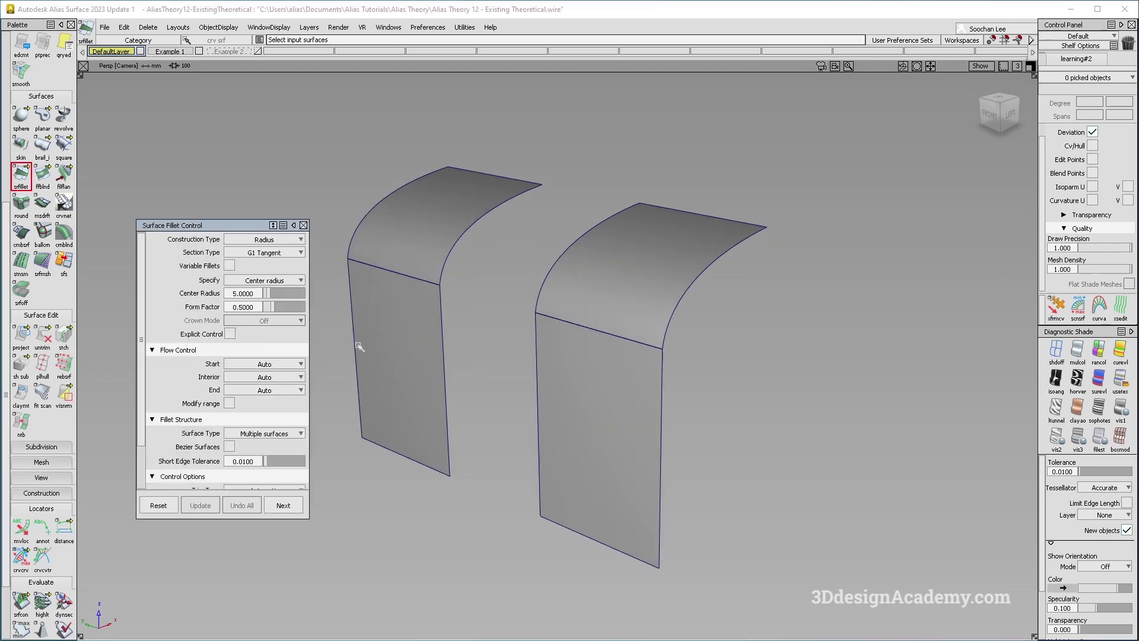
{"action": "left_click_drag", "start_coordinate": [514, 377], "coordinate": [592, 400], "text": "alt+shift"}
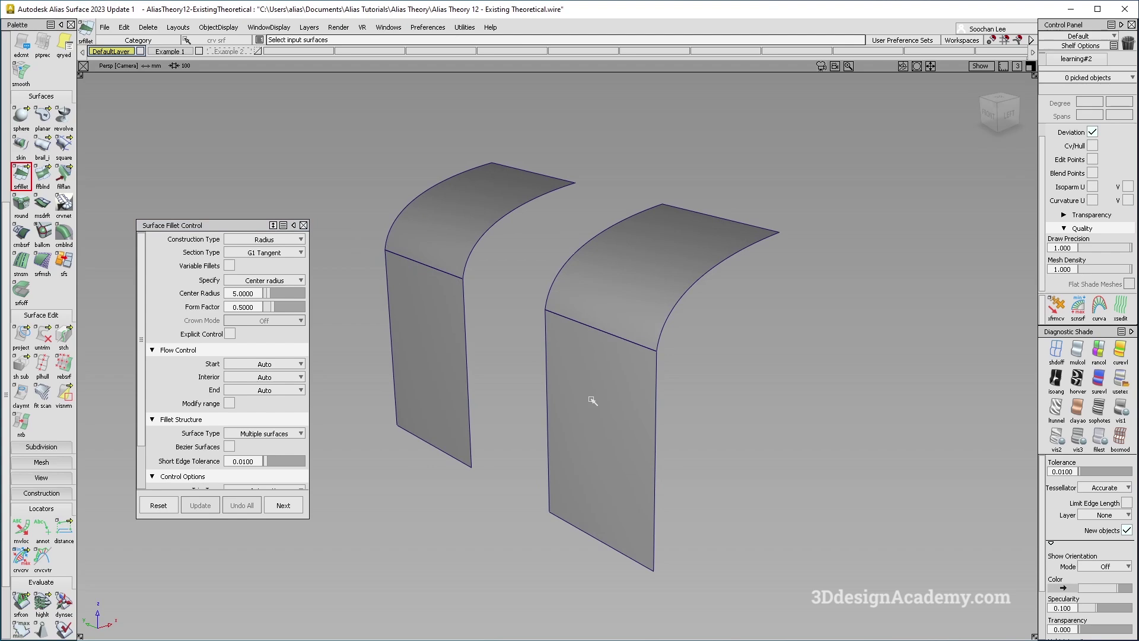
{"action": "mouse_move", "coordinate": [499, 383]}
{"action": "left_mouse_down", "text": "alt+shift"}
{"action": "mouse_move", "coordinate": [516, 386]}
{"action": "mouse_move", "coordinate": [475, 374]}
{"action": "mouse_move", "coordinate": [515, 371]}
{"action": "left_mouse_up", "text": "alt+shift"}
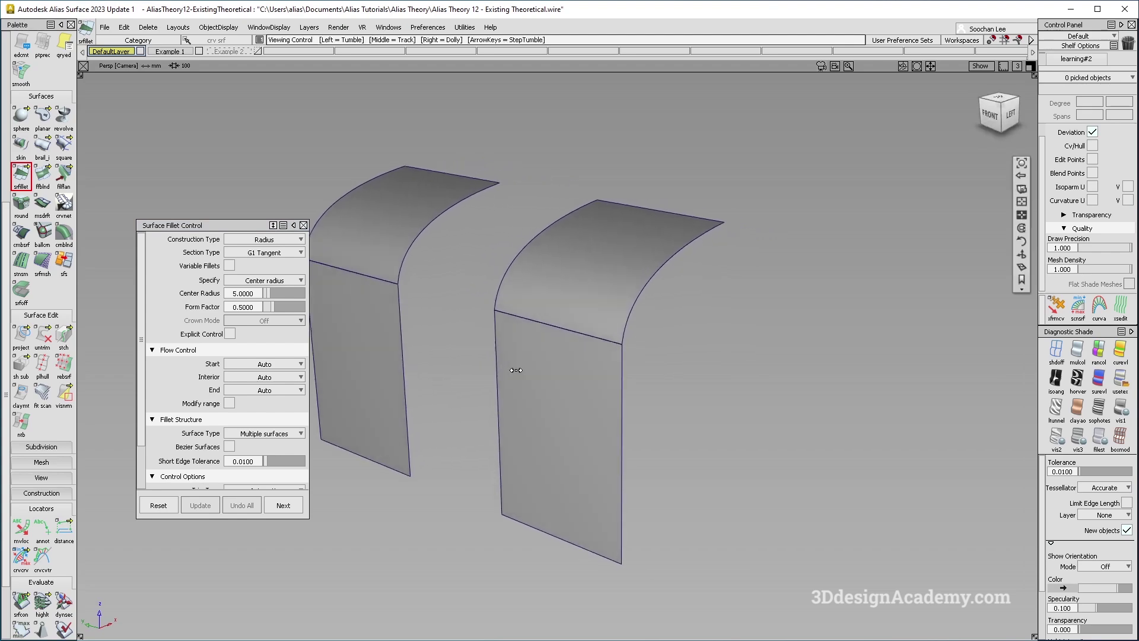
- Set the surface fillet to Arc (Chord) construction with a chordal length of 50 and a form factor of 1
{"action": "left_click", "coordinate": [277, 240]}
{"action": "left_click", "coordinate": [282, 267]}
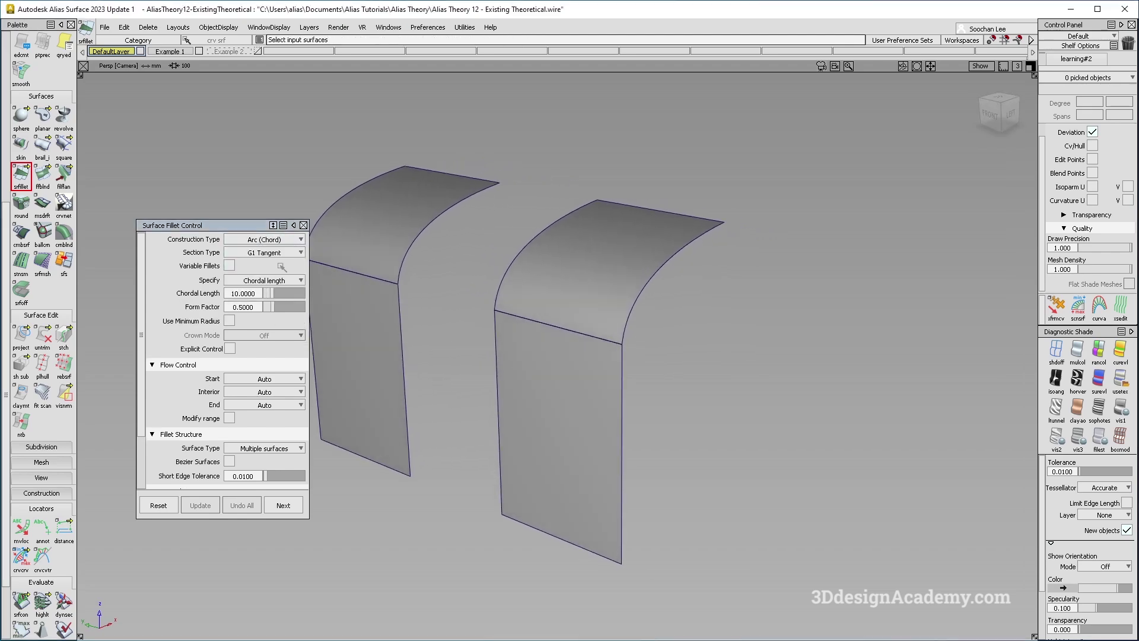
{"action": "left_click", "coordinate": [262, 293]}
{"action": "type", "text": "50"}
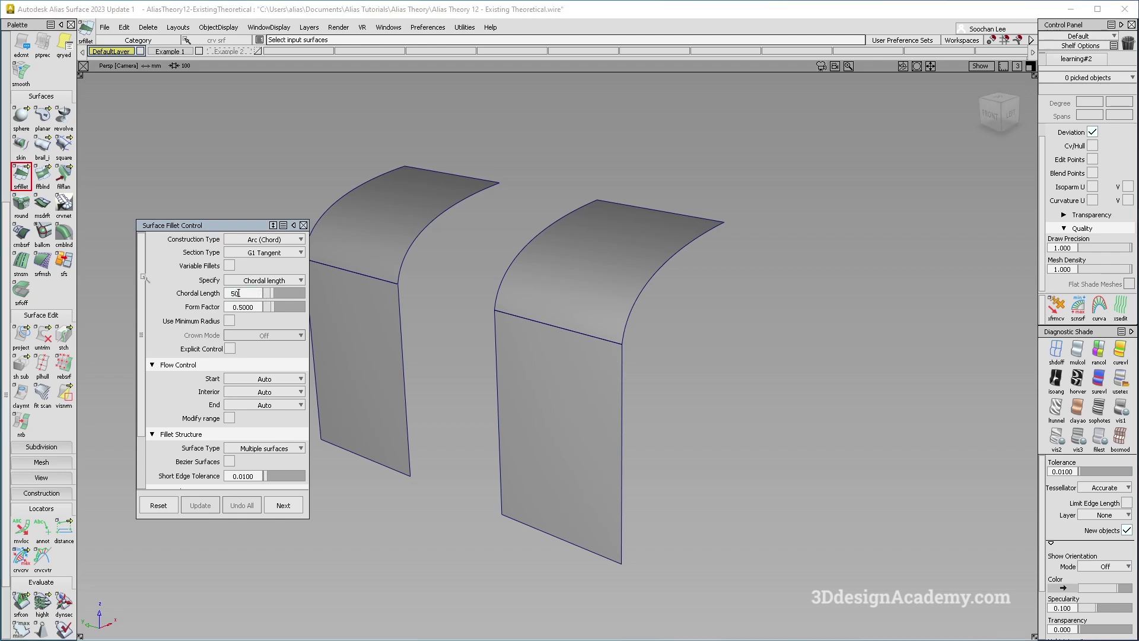
{"action": "key", "text": "Return"}
{"action": "left_click", "coordinate": [254, 306]}
{"action": "type", "text": "1"}
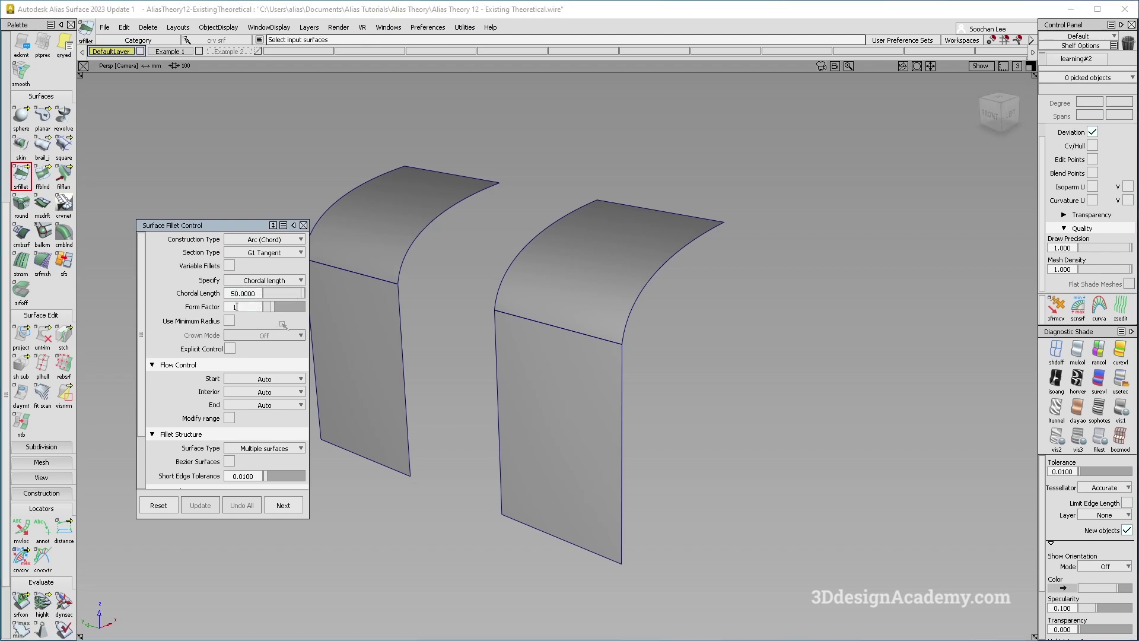
{"action": "key", "text": "Return"}
- Build the chordal fillet between the curved upper surface and the vertical wall of the right-hand surface pair
{"action": "left_click_drag", "start_coordinate": [554, 414], "coordinate": [587, 389], "text": "alt+shift"}
{"action": "left_click", "coordinate": [593, 305]}
{"action": "left_click", "coordinate": [595, 399]}
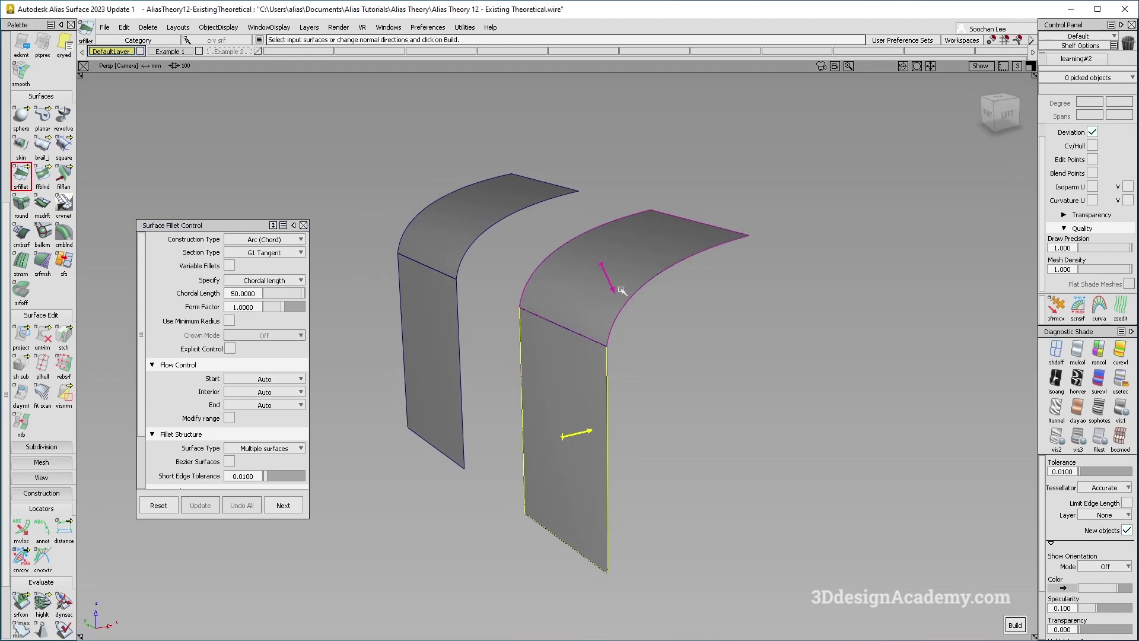
{"action": "key", "text": "space"}
- Examine the right-hand pair's trimmed upper surface with its CVs, hulls, edit points and isoparms temporarily shown
{"action": "left_click_drag", "start_coordinate": [653, 372], "coordinate": [642, 252], "text": "alt+shift"}
{"action": "left_click", "coordinate": [635, 276]}
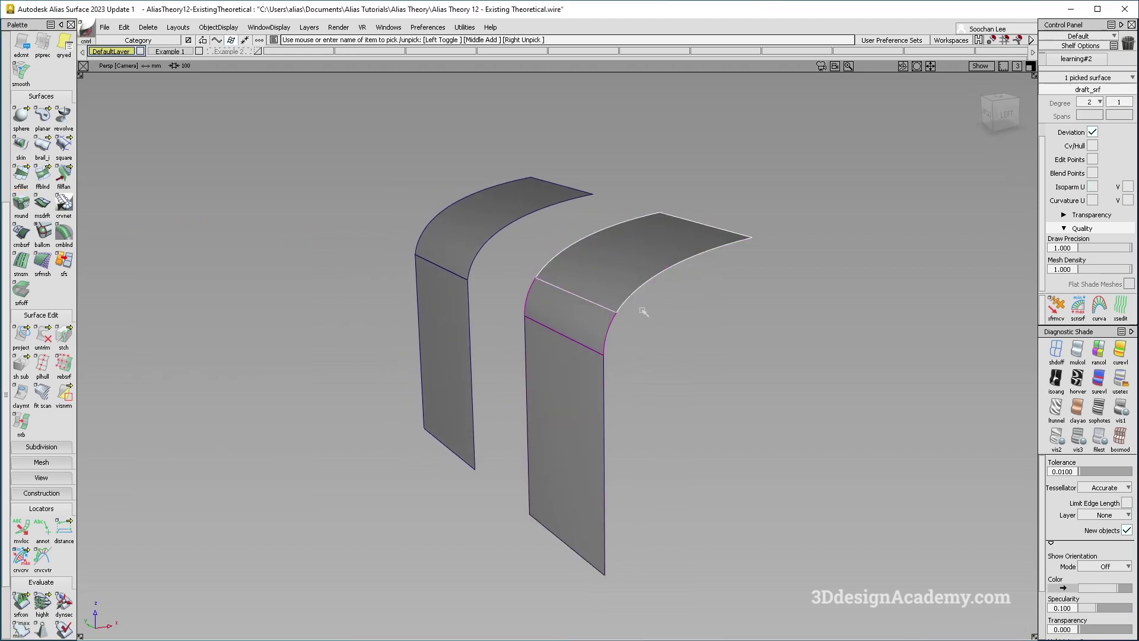
{"action": "left_click_drag", "start_coordinate": [640, 310], "coordinate": [628, 309], "text": "alt+shift"}
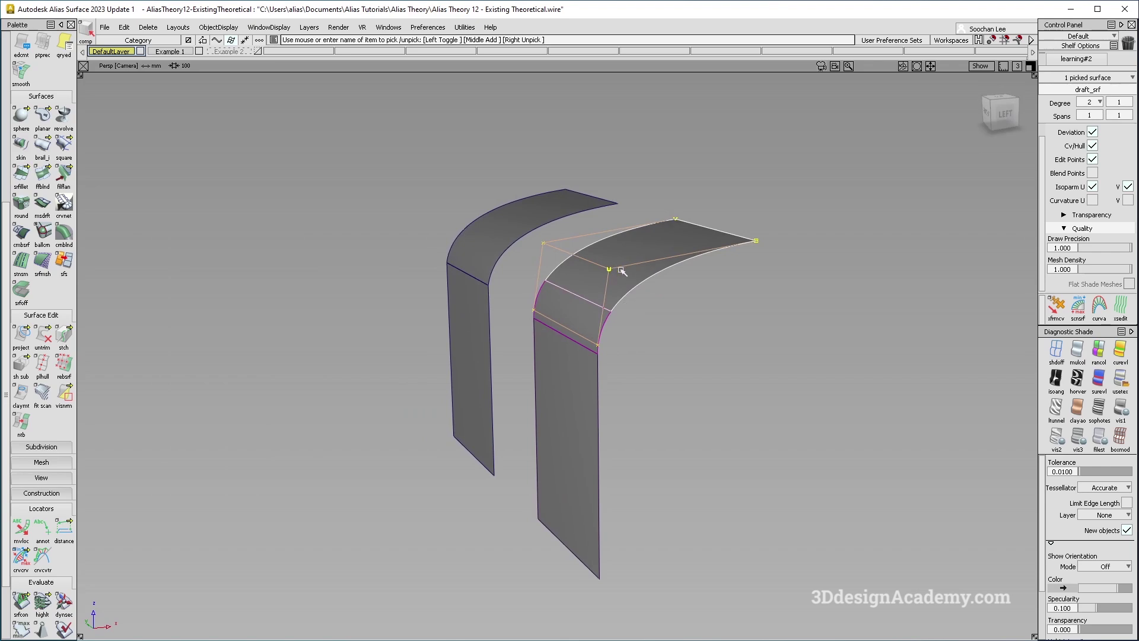
{"action": "left_click", "coordinate": [603, 420]}
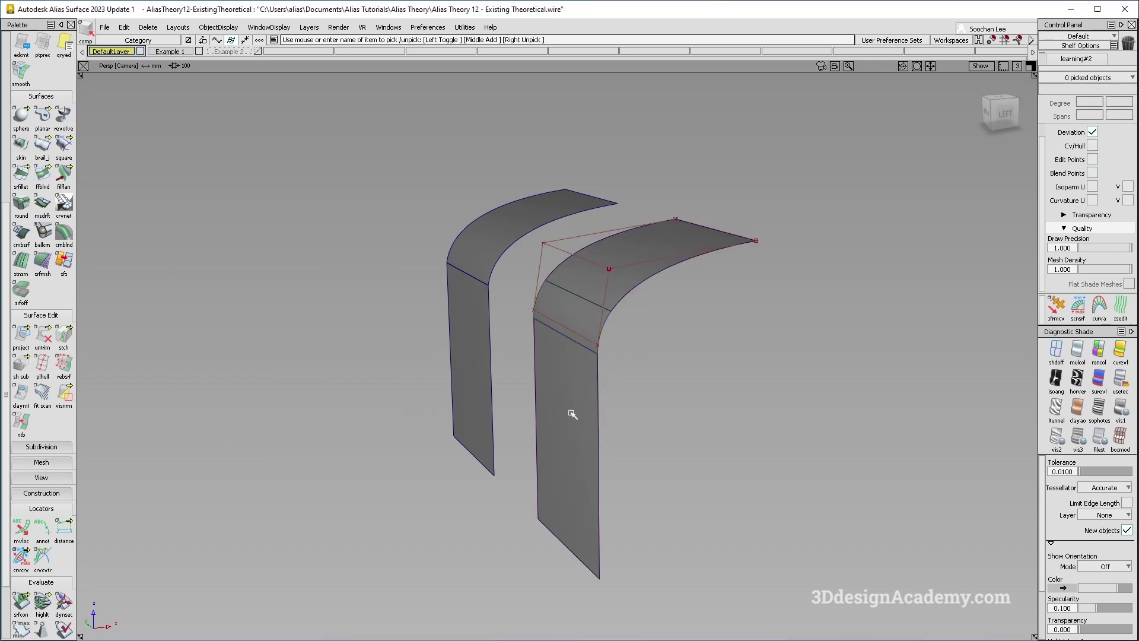
{"action": "left_click", "coordinate": [572, 411]}
{"action": "mouse_move", "coordinate": [577, 423]}
{"action": "left_mouse_down", "text": "alt+shift"}
{"action": "mouse_move", "coordinate": [610, 413]}
{"action": "mouse_move", "coordinate": [631, 295]}
{"action": "left_mouse_up", "text": "alt+shift"}
{"action": "left_click", "coordinate": [657, 270]}
{"action": "mouse_move", "coordinate": [592, 326]}
{"action": "right_mouse_down", "text": "alt+shift"}
{"action": "mouse_move", "coordinate": [639, 310]}
{"action": "mouse_move", "coordinate": [640, 328]}
{"action": "right_mouse_up", "text": "alt+shift"}
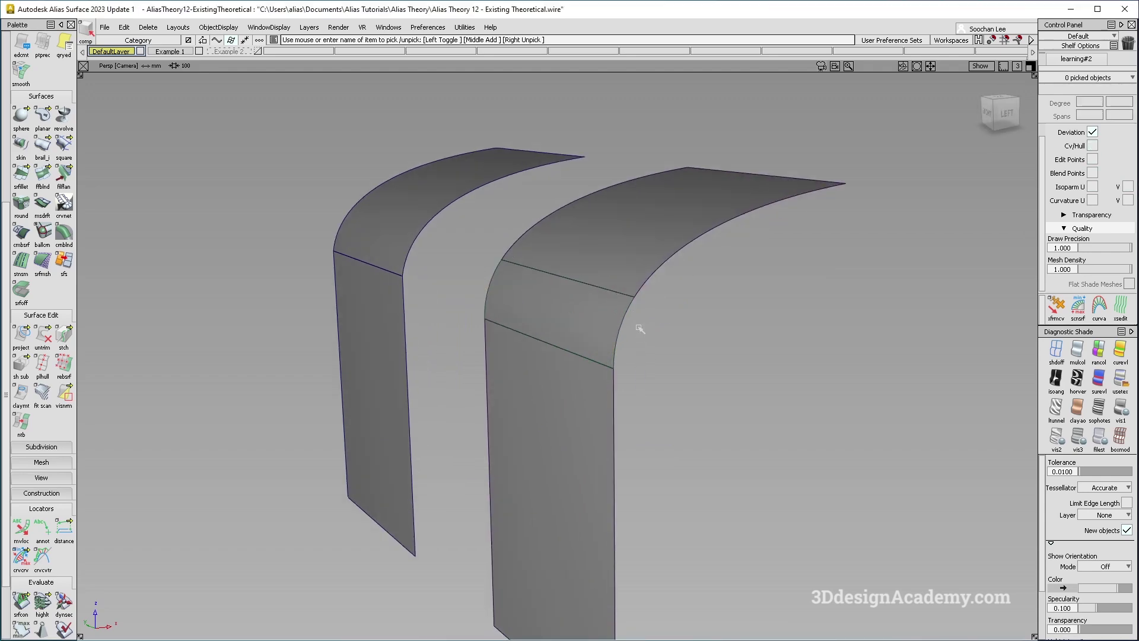
- Show the right-hand fillet's CVs, edit points and isoparms, and change its section type to G2 Curvature
{"action": "mouse_move", "coordinate": [695, 326]}
{"action": "left_mouse_down", "text": "ctrl+shift"}
{"action": "mouse_move", "coordinate": [621, 319]}
{"action": "mouse_move", "coordinate": [584, 332]}
{"action": "mouse_move", "coordinate": [501, 439]}
{"action": "mouse_move", "coordinate": [552, 415]}
{"action": "left_mouse_up", "text": "ctrl+shift"}
{"action": "left_click", "coordinate": [613, 334]}
{"action": "left_click_drag", "start_coordinate": [618, 504], "coordinate": [636, 315], "text": "ctrl+shift"}
{"action": "left_click_drag", "start_coordinate": [700, 337], "coordinate": [572, 336], "text": "ctrl+shift"}
{"action": "left_click", "coordinate": [567, 347]}
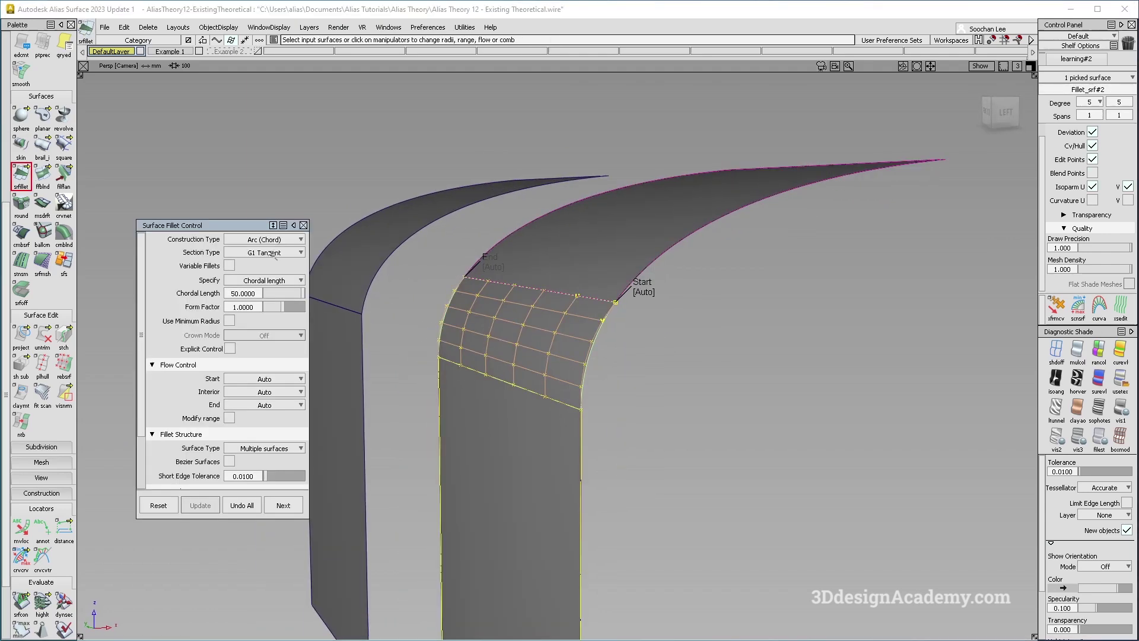
{"action": "mouse_move", "coordinate": [567, 363]}
{"action": "left_mouse_down", "text": "alt+shift"}
{"action": "mouse_move", "coordinate": [557, 431]}
{"action": "mouse_move", "coordinate": [570, 371]}
{"action": "left_mouse_up", "text": "alt+shift"}
- Show the CVs of the right-hand pair's vertical wall and untrim that wall surface
{"action": "left_click_drag", "start_coordinate": [570, 370], "coordinate": [526, 452], "text": "alt+shift"}
{"action": "left_click", "coordinate": [527, 453]}
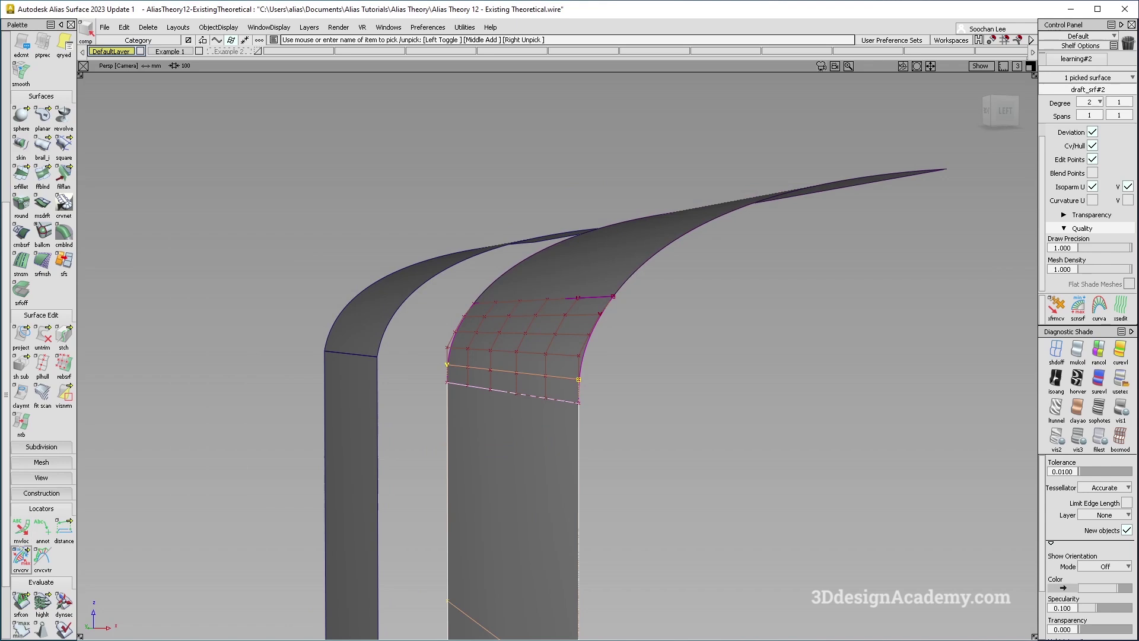
{"action": "left_click", "coordinate": [42, 336]}
{"action": "left_click_drag", "start_coordinate": [547, 417], "coordinate": [521, 393], "text": "alt+shift"}
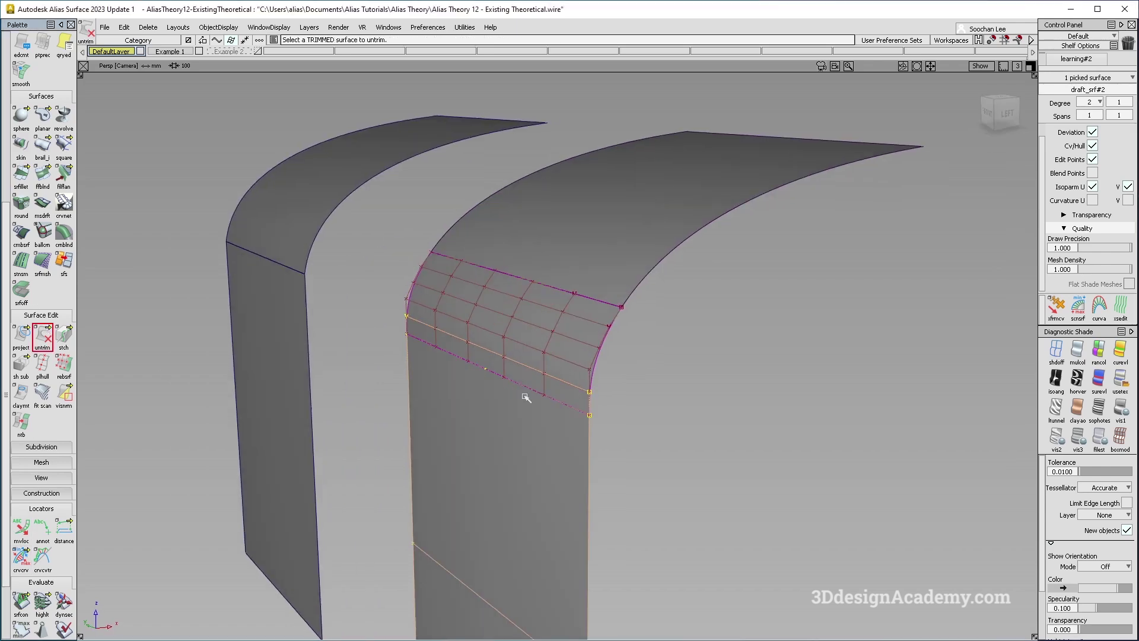
{"action": "left_click", "coordinate": [438, 323]}
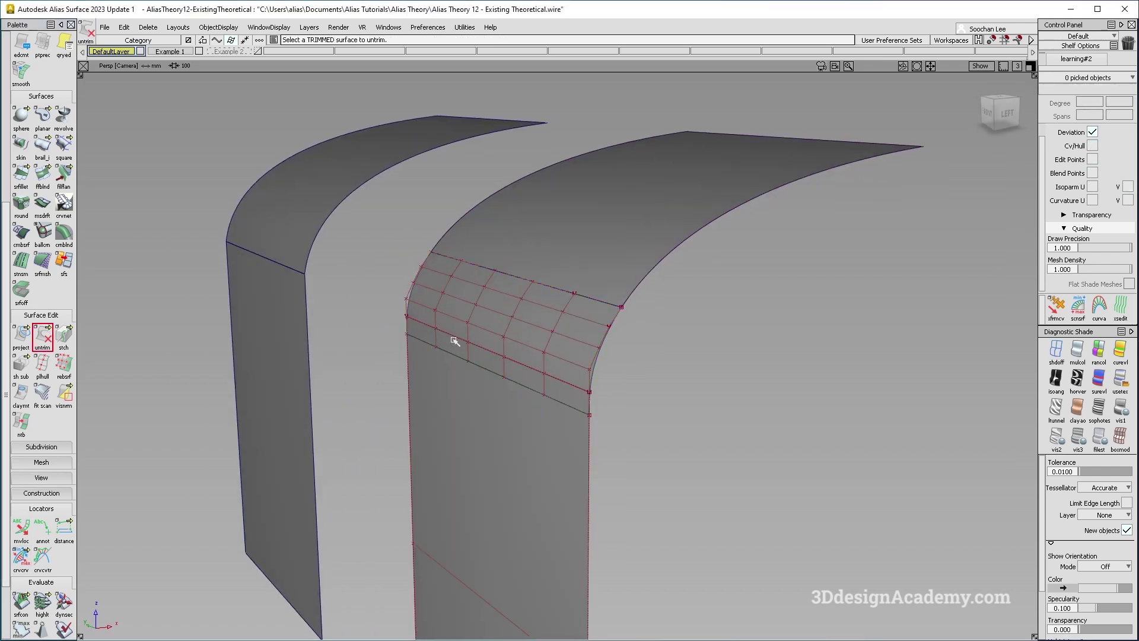
- Build a surface fillet between the left-hand pair's upper surface and vertical wall using the Existing Theoretical construction type
{"action": "left_click_drag", "start_coordinate": [466, 341], "coordinate": [419, 407], "text": "alt+shift"}
{"action": "double_click", "coordinate": [21, 175]}
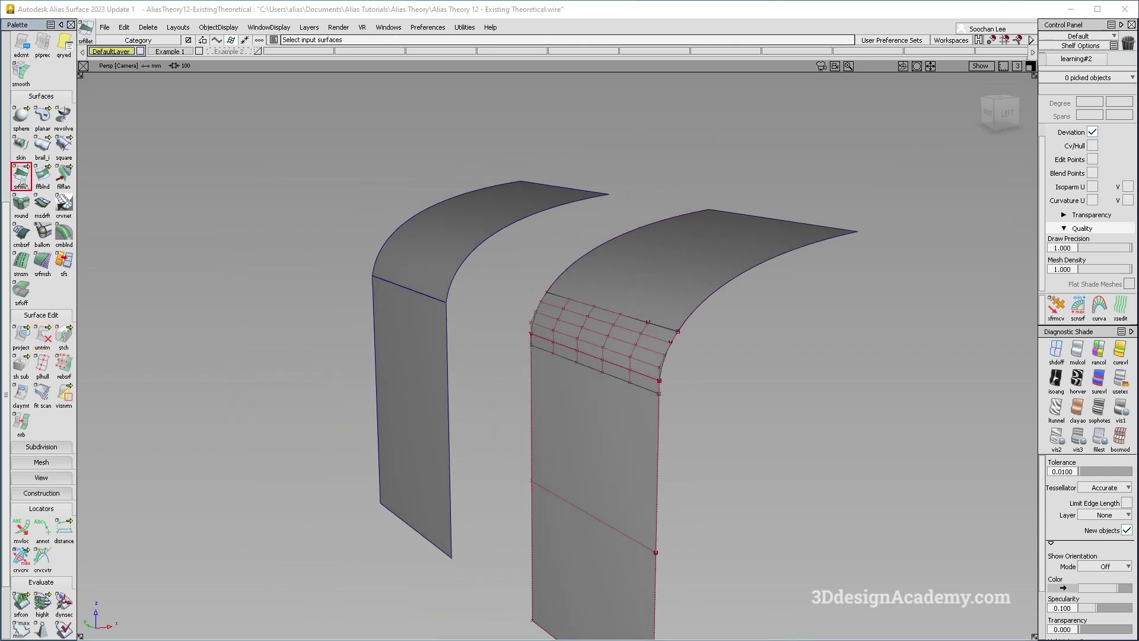
{"action": "left_click", "coordinate": [289, 240]}
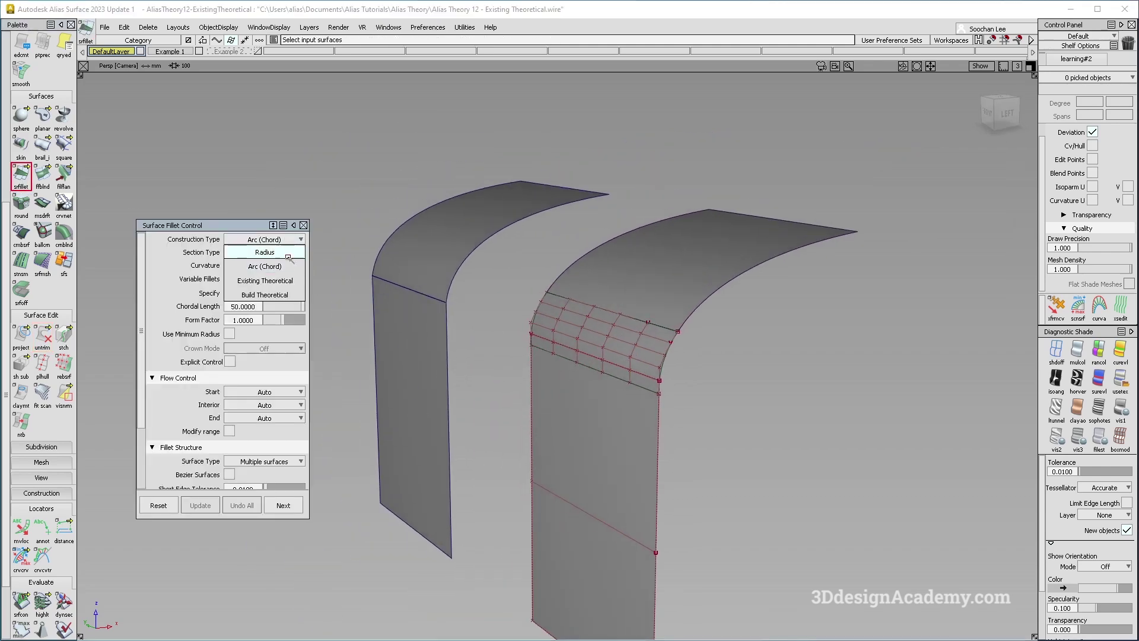
{"action": "left_click", "coordinate": [289, 281]}
{"action": "left_click_drag", "start_coordinate": [444, 312], "coordinate": [471, 267], "text": "alt+shift"}
{"action": "left_click", "coordinate": [461, 353]}
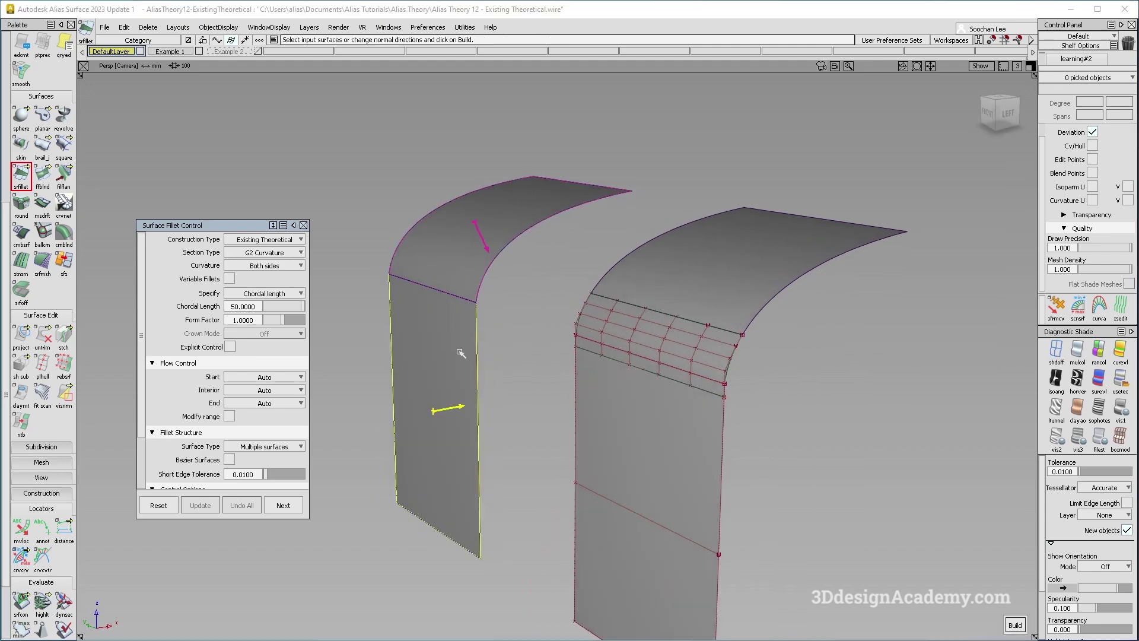
{"action": "key", "text": "ctrl+h"}
{"action": "right_click_drag", "start_coordinate": [461, 300], "coordinate": [494, 288], "text": "alt+shift"}
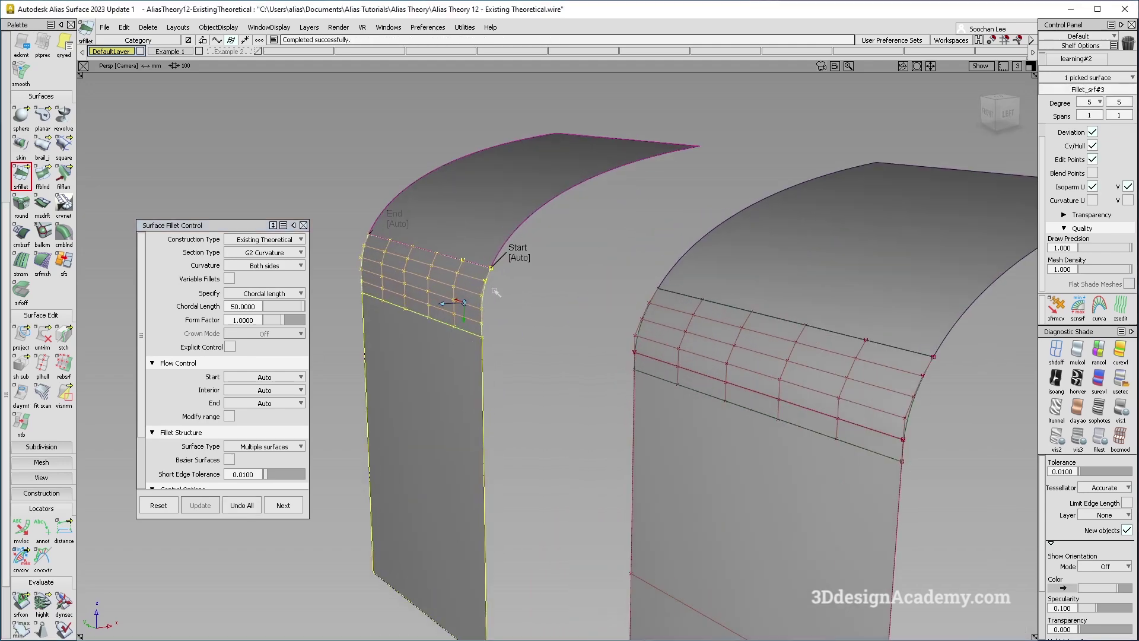
{"action": "left_click_drag", "start_coordinate": [494, 289], "coordinate": [448, 286], "text": "alt+shift"}
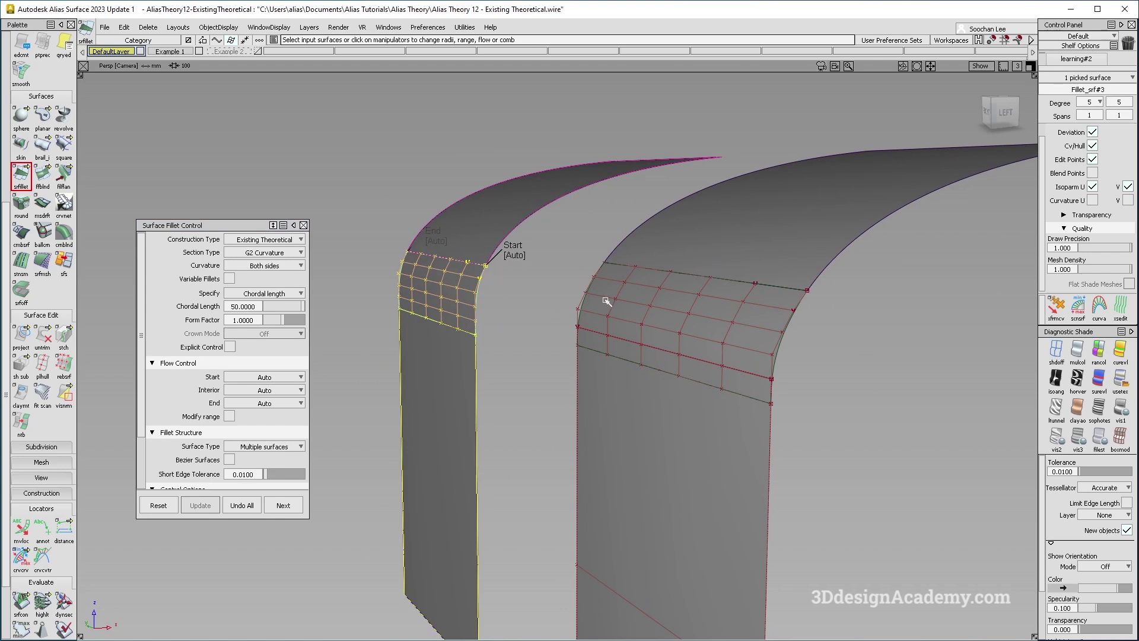
- Untrim the left-hand pair's curved upper surface with its isoparms displayed
{"action": "left_click_drag", "start_coordinate": [466, 411], "coordinate": [526, 211], "text": "ctrl+shift"}
{"action": "left_click", "coordinate": [425, 256]}
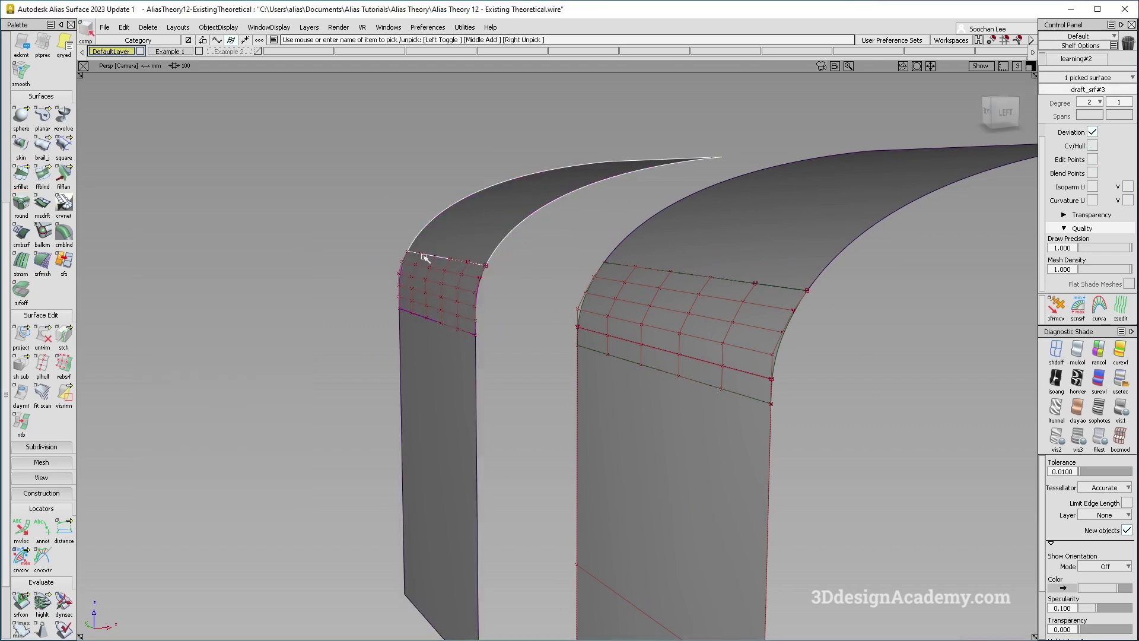
{"action": "left_click", "coordinate": [49, 336]}
{"action": "left_click_drag", "start_coordinate": [52, 339], "coordinate": [89, 337]}
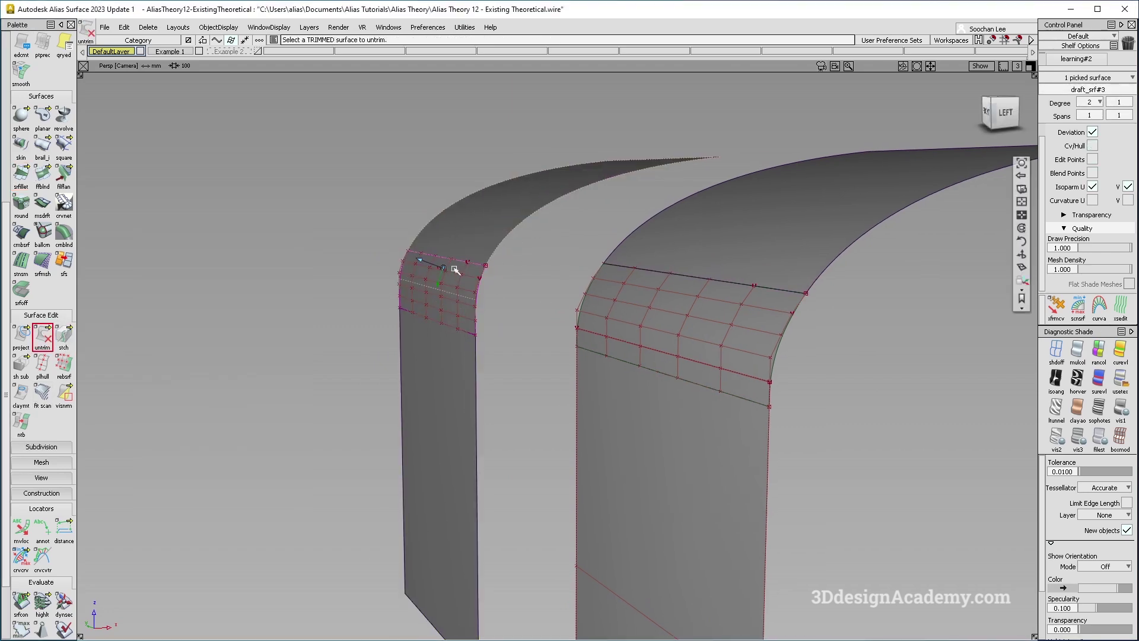
{"action": "left_click_drag", "start_coordinate": [452, 269], "coordinate": [487, 323], "text": "alt+shift"}
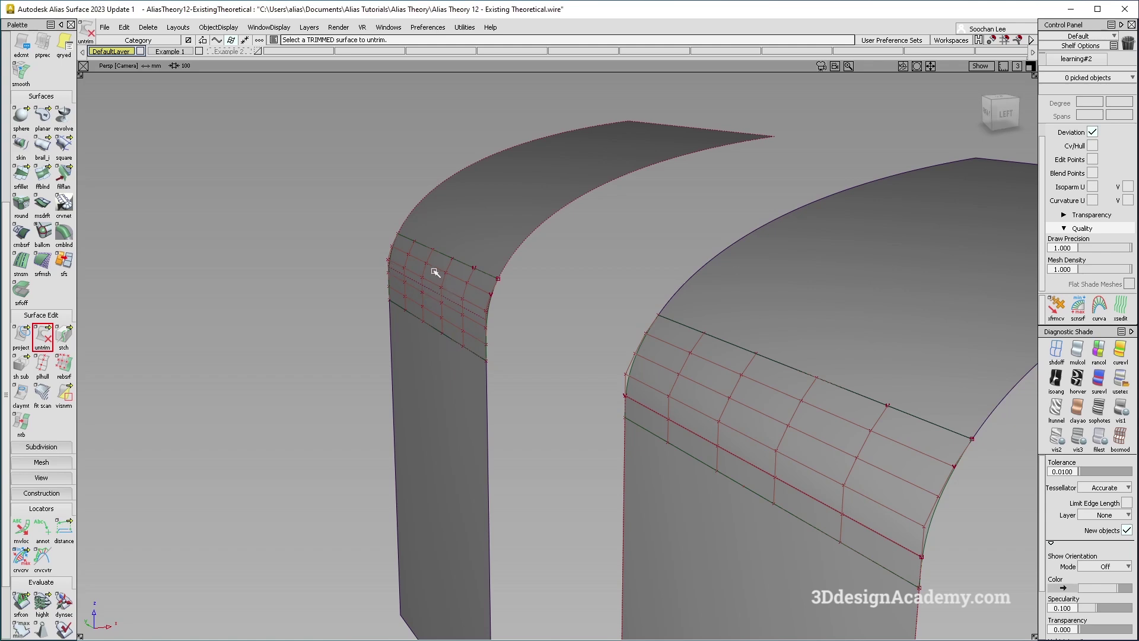
- Clear the selection and measure the curve-to-curve deviation from the left-hand theoretical edge to the fillet's upper edge
{"action": "left_click_drag", "start_coordinate": [438, 273], "coordinate": [440, 276], "text": "alt+shift"}
{"action": "right_click_drag", "start_coordinate": [440, 277], "coordinate": [460, 253], "text": "alt+shift"}
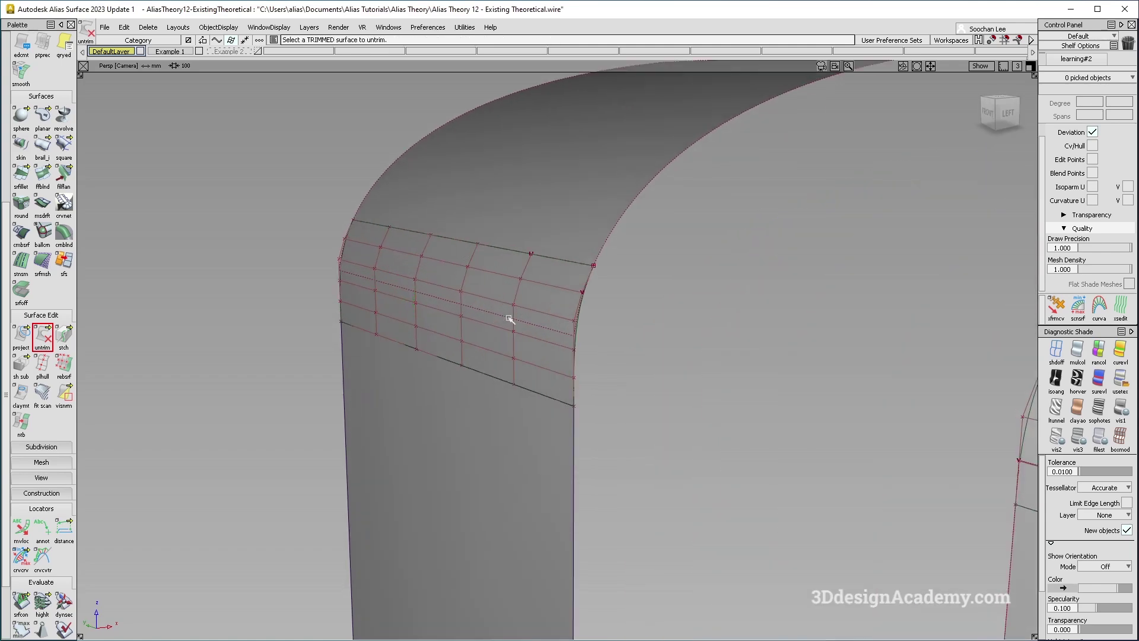
{"action": "left_click_drag", "start_coordinate": [230, 461], "coordinate": [189, 236], "text": "ctrl+shift"}
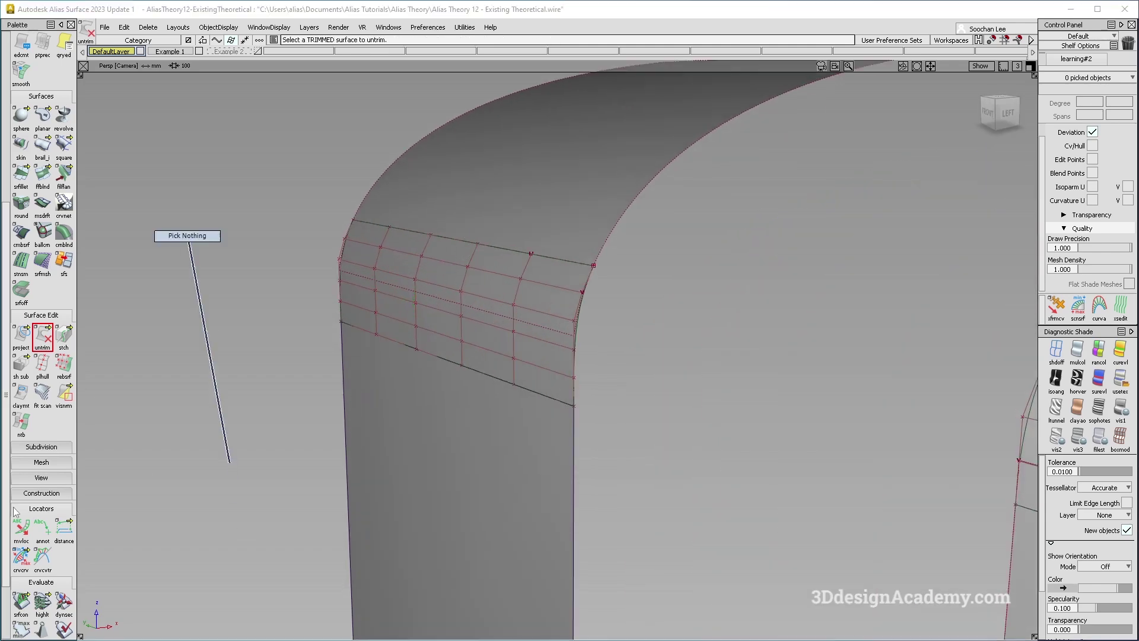
{"action": "left_click", "coordinate": [23, 558]}
{"action": "left_click_drag", "start_coordinate": [107, 557], "coordinate": [86, 558]}
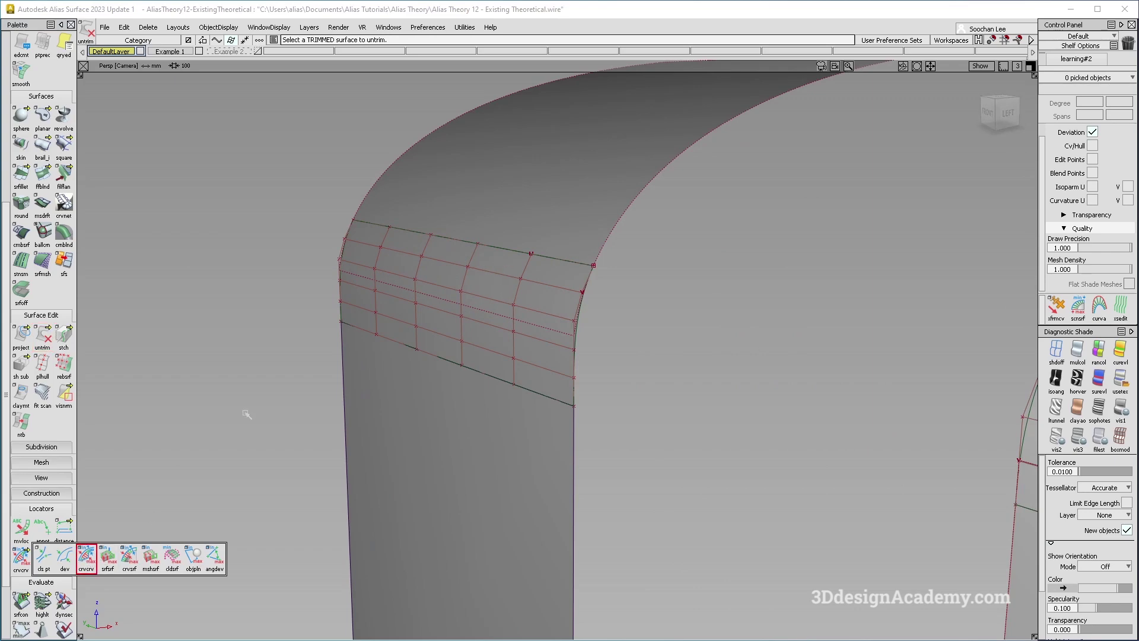
{"action": "left_click", "coordinate": [444, 300]}
{"action": "left_click", "coordinate": [471, 245]}
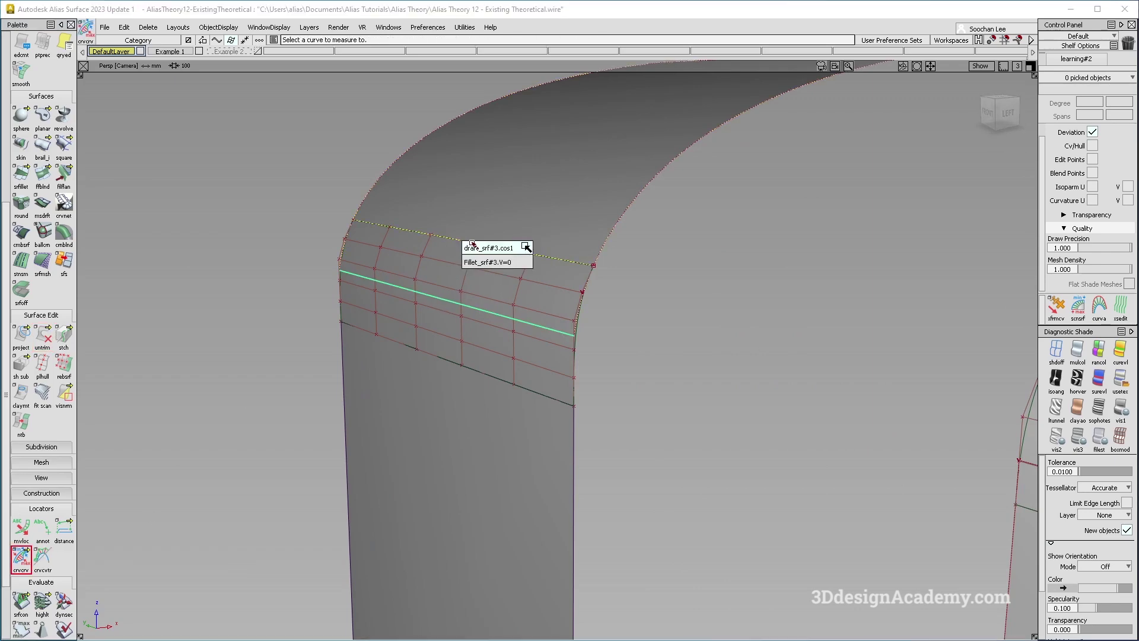
{"action": "left_click", "coordinate": [477, 248]}
- Measure the curve-to-curve deviation from the left-hand theoretical edge to the fillet's lower edge and compare both distances
{"action": "left_click_drag", "start_coordinate": [496, 300], "coordinate": [655, 348], "text": "alt+shift"}
{"action": "right_click_drag", "start_coordinate": [655, 348], "coordinate": [603, 342], "text": "alt+shift"}
{"action": "left_click_drag", "start_coordinate": [602, 342], "coordinate": [606, 318], "text": "ctrl+shift"}
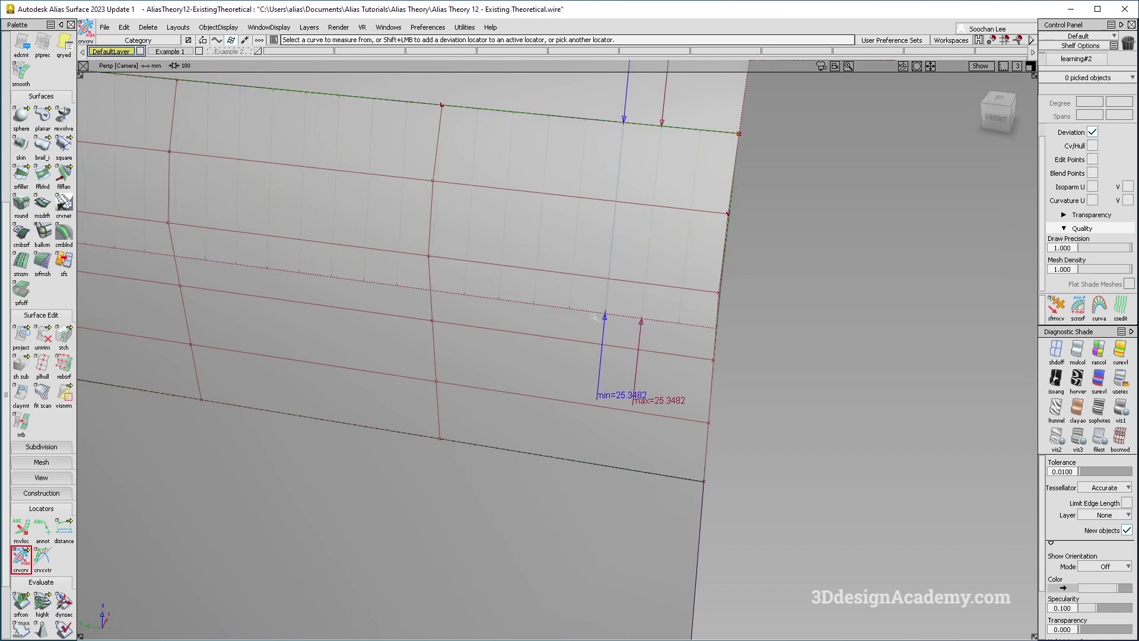
{"action": "left_click", "coordinate": [600, 312]}
{"action": "left_click", "coordinate": [590, 464]}
{"action": "left_click", "coordinate": [599, 467]}
{"action": "right_click_drag", "start_coordinate": [573, 462], "coordinate": [603, 463], "text": "alt+shift"}
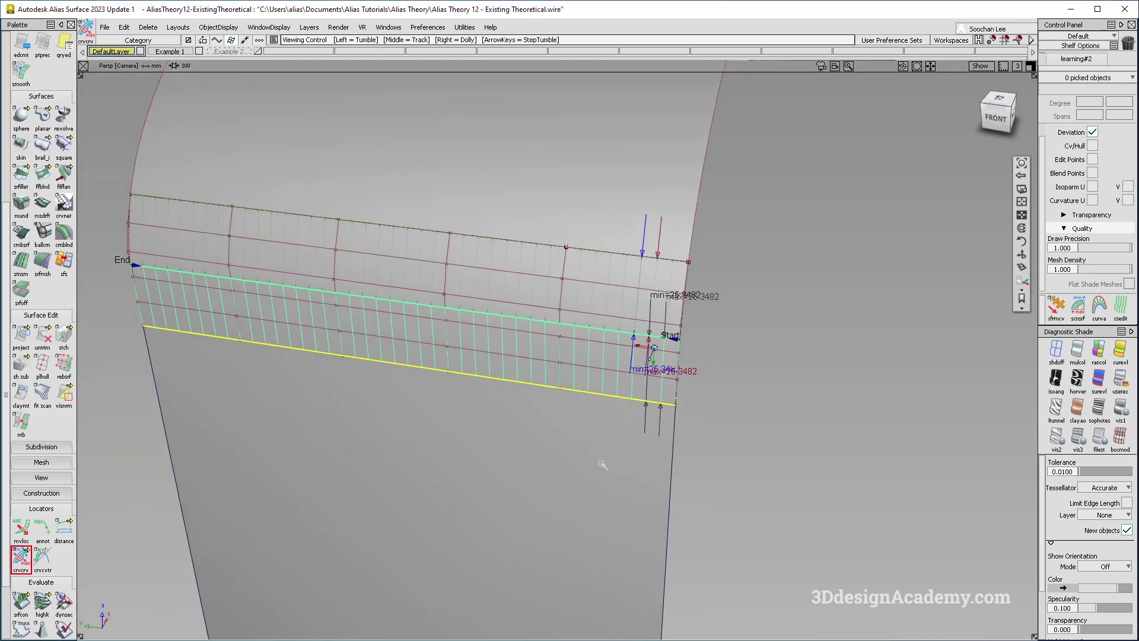
{"action": "left_click_drag", "start_coordinate": [603, 463], "coordinate": [630, 360], "text": "alt+shift"}
{"action": "right_click_drag", "start_coordinate": [630, 360], "coordinate": [600, 357], "text": "alt+shift"}
{"action": "left_click_drag", "start_coordinate": [601, 358], "coordinate": [691, 294], "text": "alt+shift"}
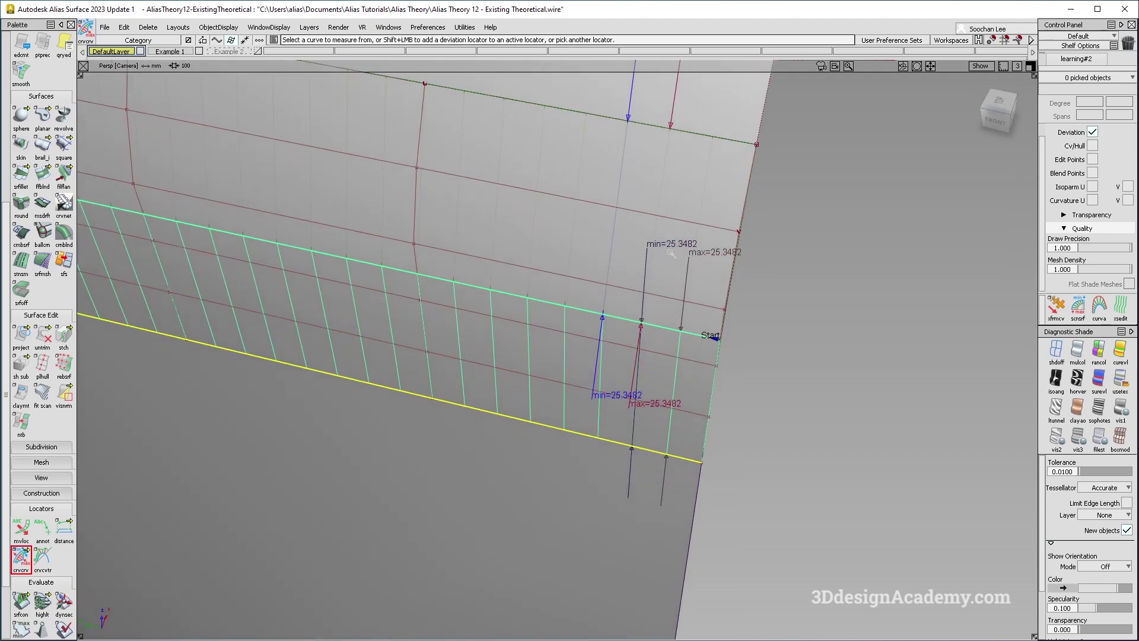
{"action": "right_click_drag", "start_coordinate": [668, 311], "coordinate": [727, 344], "text": "alt+shift"}
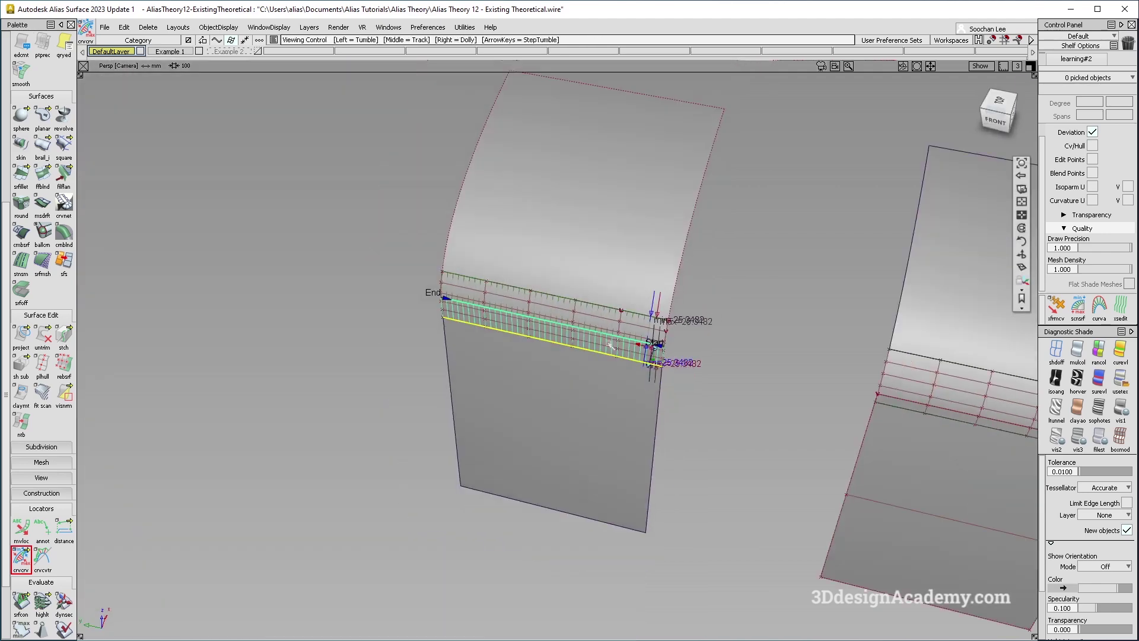
{"action": "left_click_drag", "start_coordinate": [727, 344], "coordinate": [655, 331], "text": "alt+shift"}
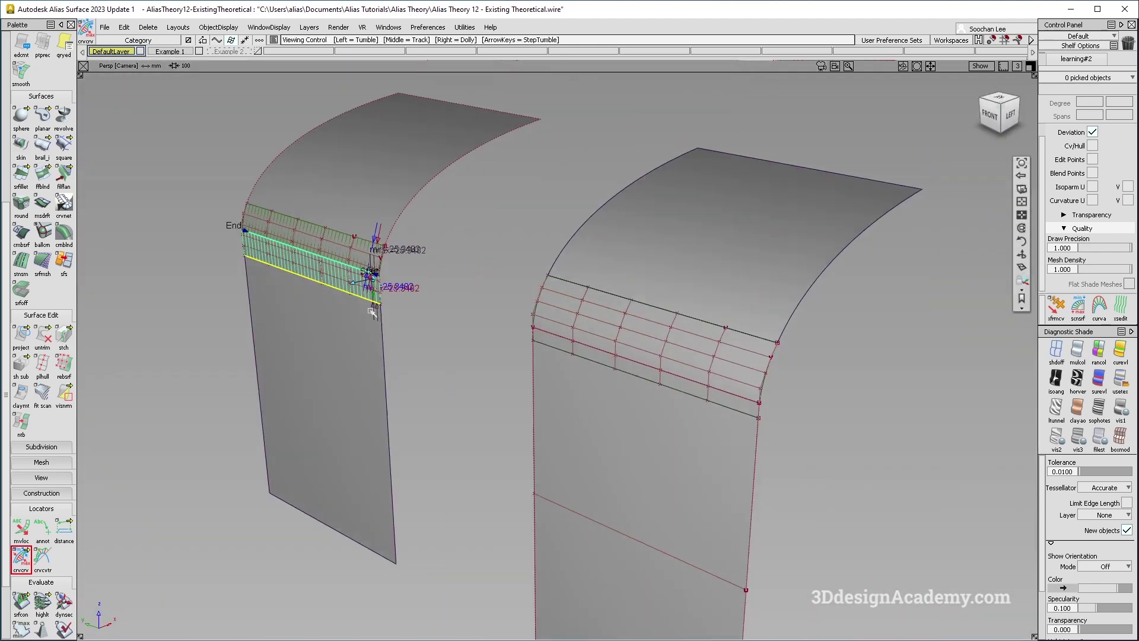
- Measure the curve-to-curve deviation from the right-hand pair's theoretical edge to the fillet's lower edge
{"action": "left_click", "coordinate": [646, 366]}
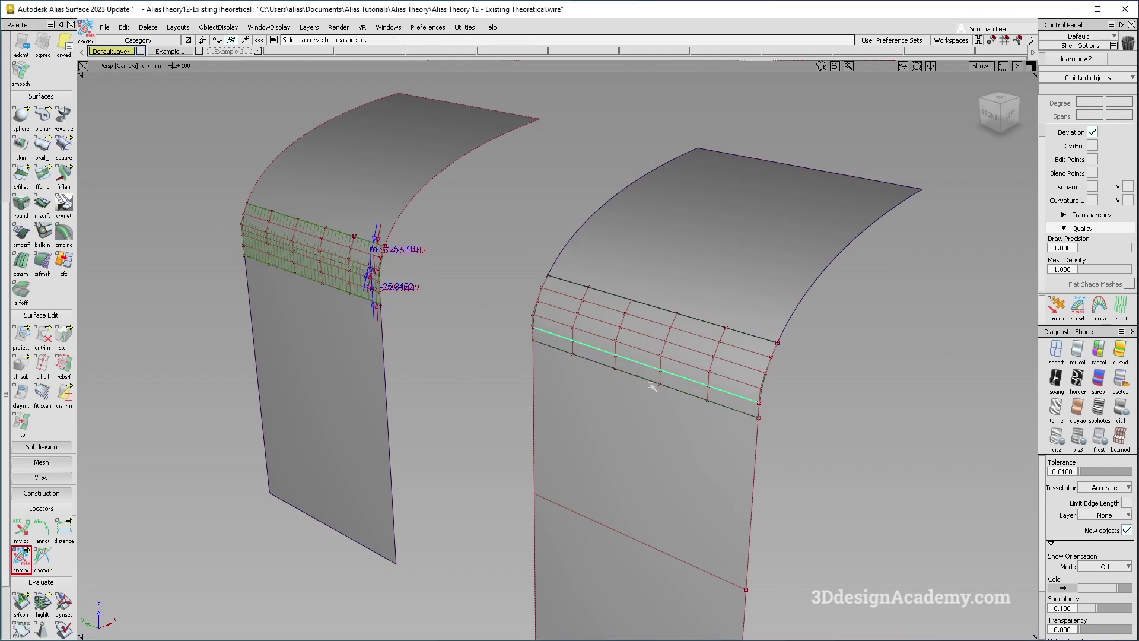
{"action": "left_click", "coordinate": [652, 384]}
{"action": "left_click", "coordinate": [706, 391]}
{"action": "left_click_drag", "start_coordinate": [671, 404], "coordinate": [657, 379], "text": "alt+shift"}
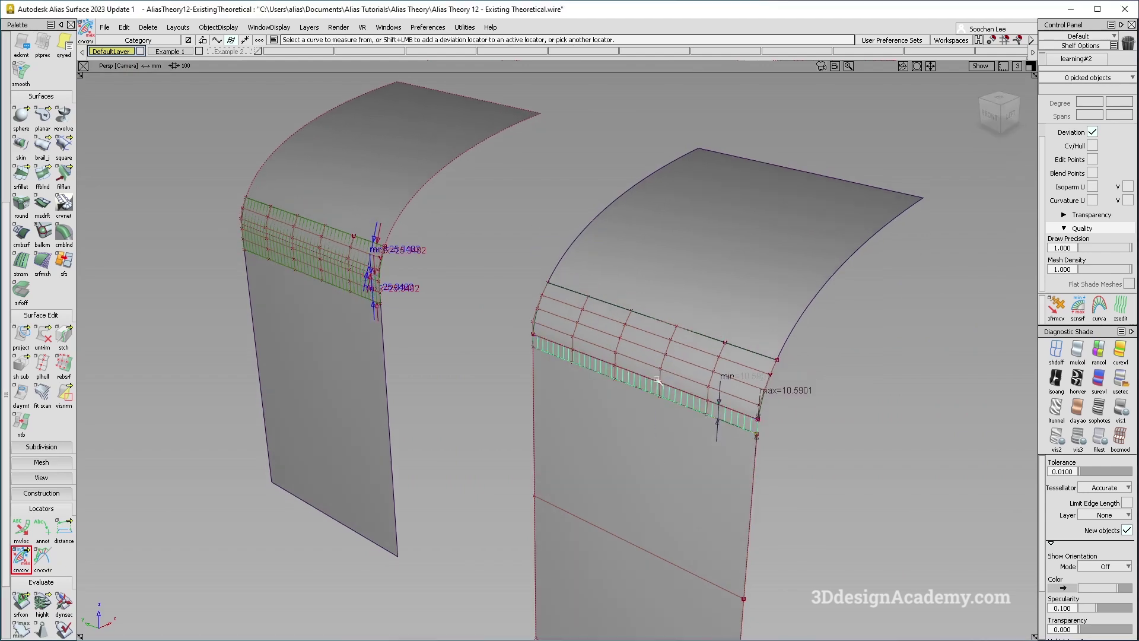
- Measure the deviation from the right-hand theoretical edge to the fillet's upper edge and compare the edge distances of both fillets
{"action": "left_click", "coordinate": [655, 379]}
{"action": "left_click", "coordinate": [666, 324]}
{"action": "left_click", "coordinate": [721, 329]}
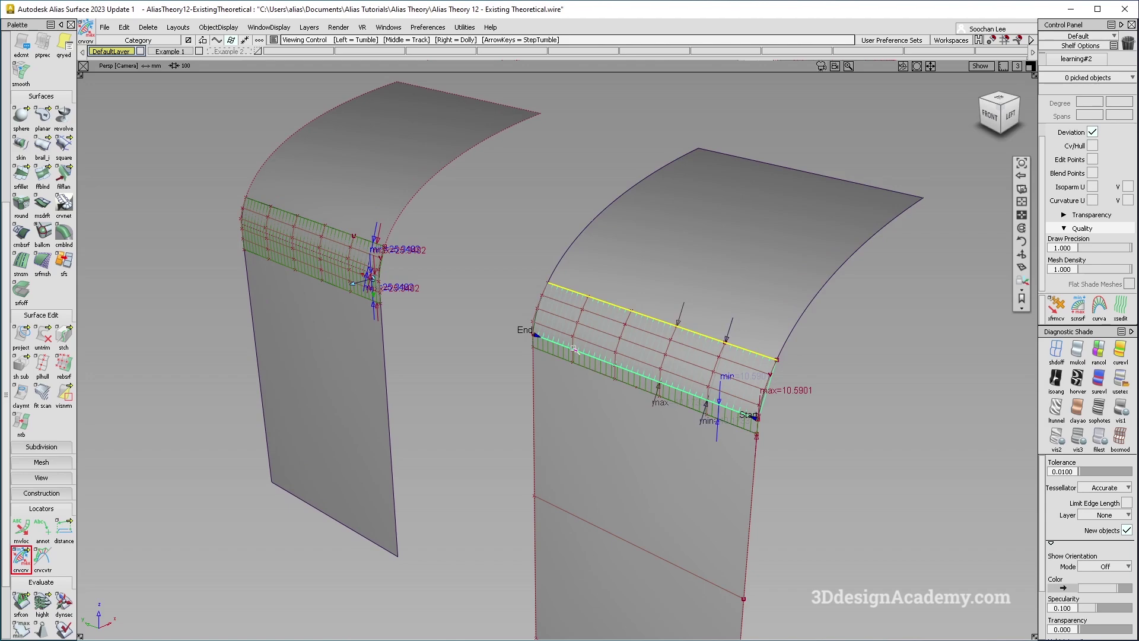
{"action": "left_click_drag", "start_coordinate": [574, 350], "coordinate": [589, 468], "text": "alt+shift"}
{"action": "left_click", "coordinate": [704, 352], "text": "alt+shift"}
{"action": "left_click", "coordinate": [617, 423]}
{"action": "middle_click_drag", "start_coordinate": [630, 360], "coordinate": [598, 411], "text": "alt+shift"}
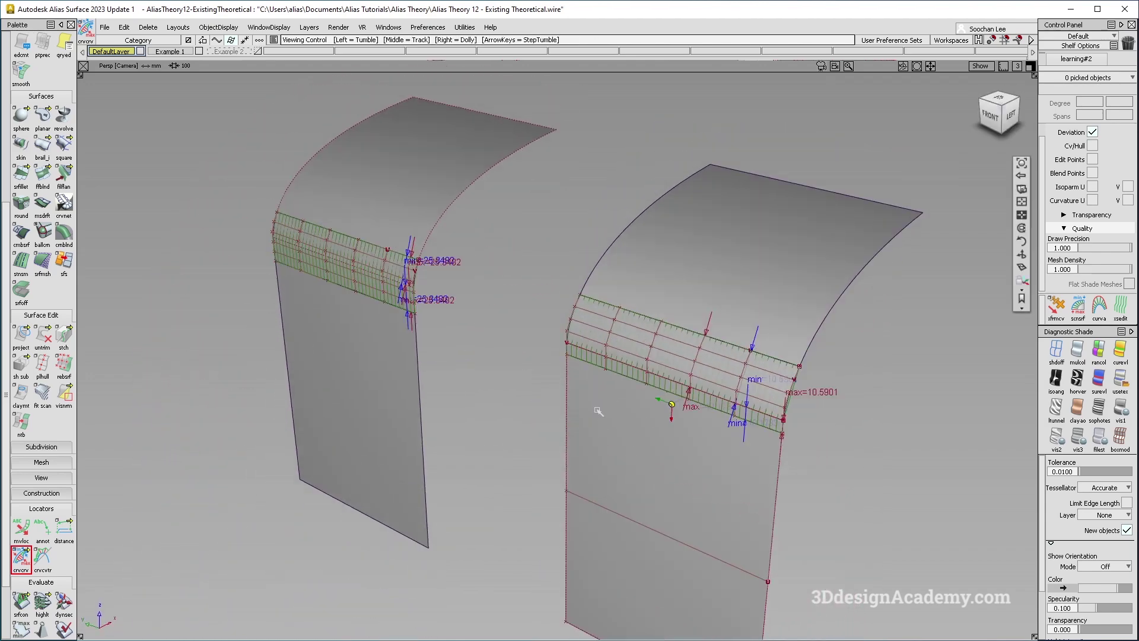
{"action": "right_click_drag", "start_coordinate": [598, 411], "coordinate": [553, 391], "text": "alt+shift"}
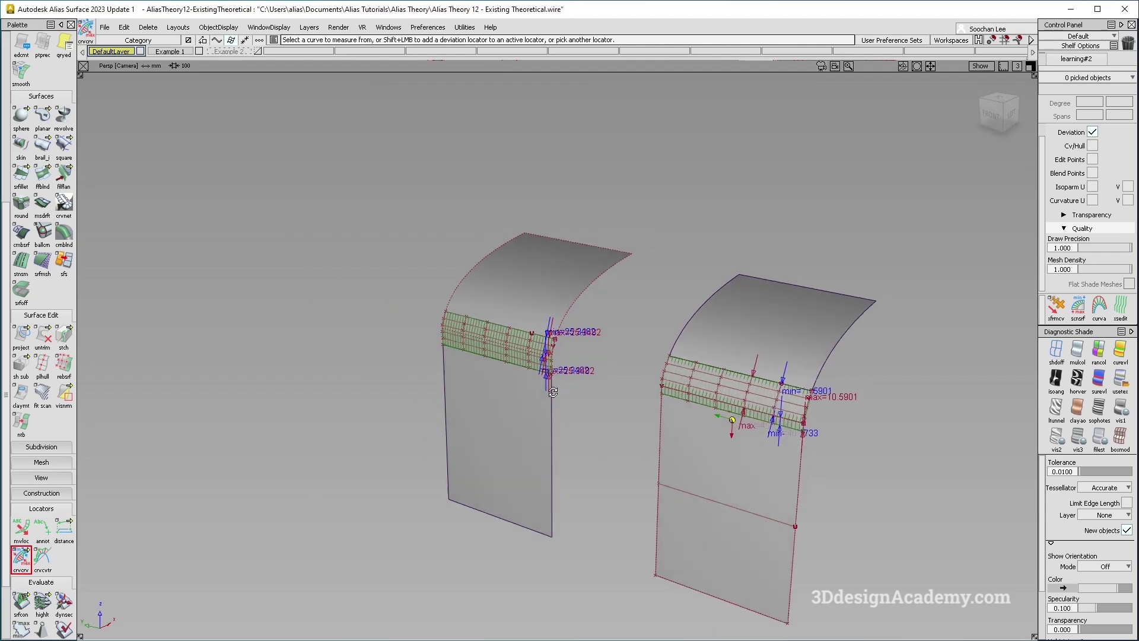
{"action": "left_click_drag", "start_coordinate": [553, 391], "coordinate": [564, 393], "text": "alt+shift"}
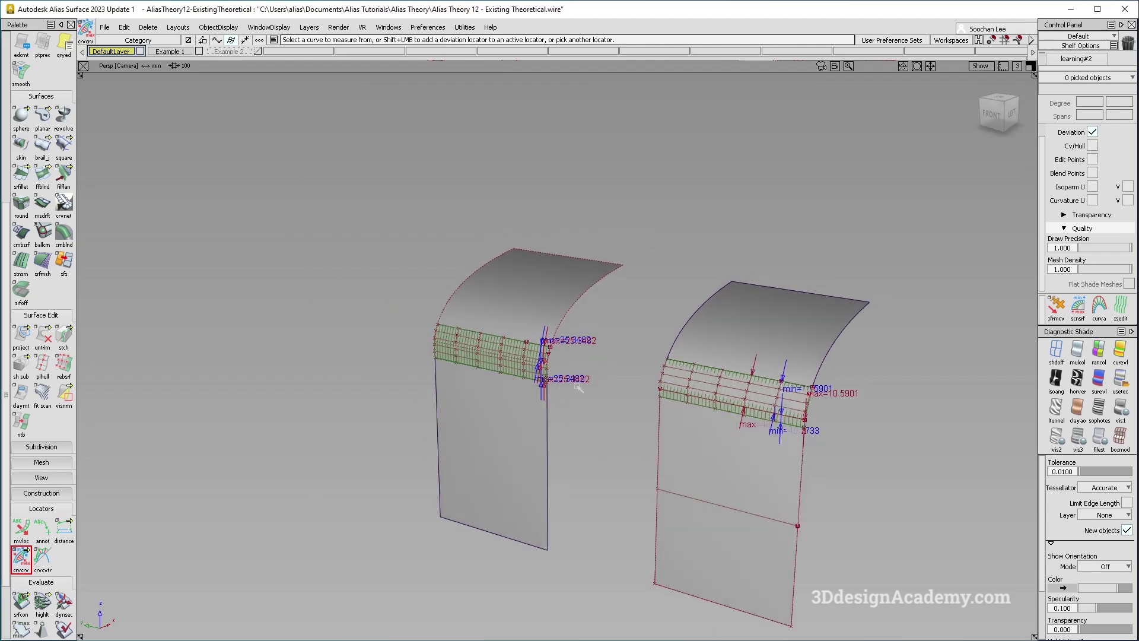
{"action": "left_click_drag", "start_coordinate": [584, 310], "coordinate": [549, 339], "text": "ctrl+shift"}
{"action": "right_click_drag", "start_coordinate": [454, 362], "coordinate": [494, 360], "text": "alt+shift"}
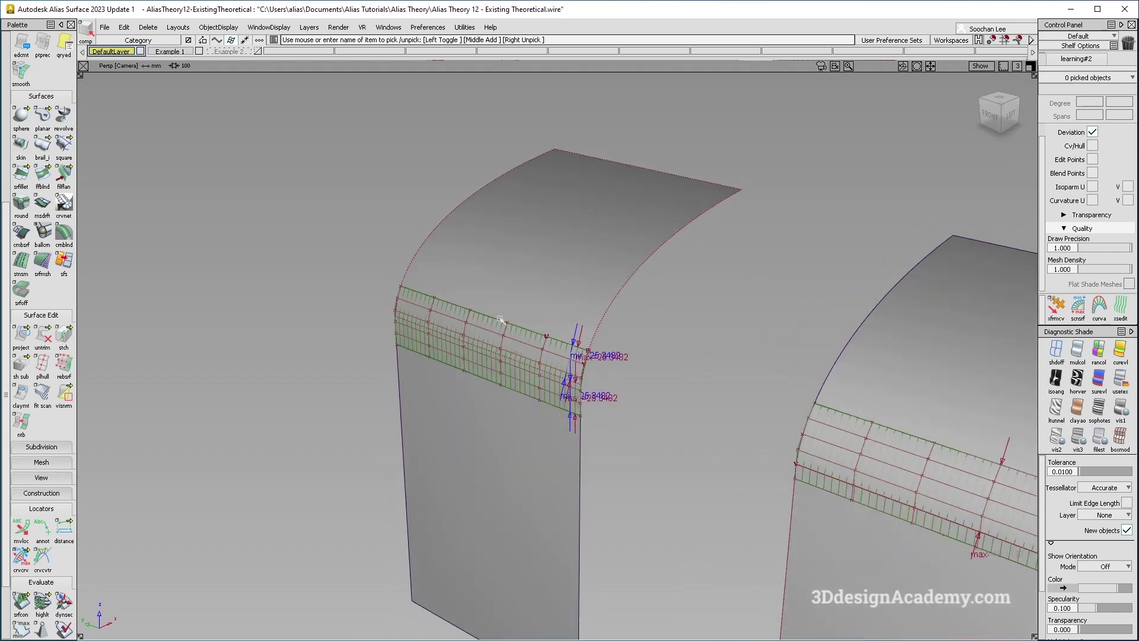
{"action": "right_click_drag", "start_coordinate": [523, 386], "coordinate": [594, 350], "text": "alt+shift"}
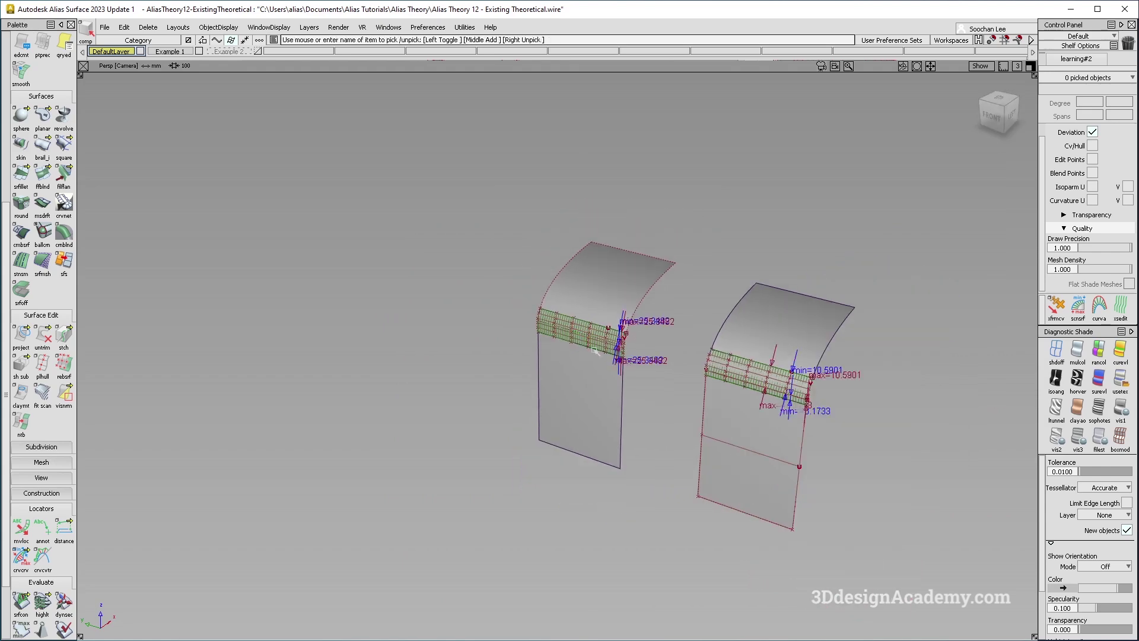
- Place a copy of the left-hand pair's upper surface and wall beside it, without the fillet, and clear the measurement locators
{"action": "left_click_drag", "start_coordinate": [664, 360], "coordinate": [610, 346], "text": "ctrl+shift"}
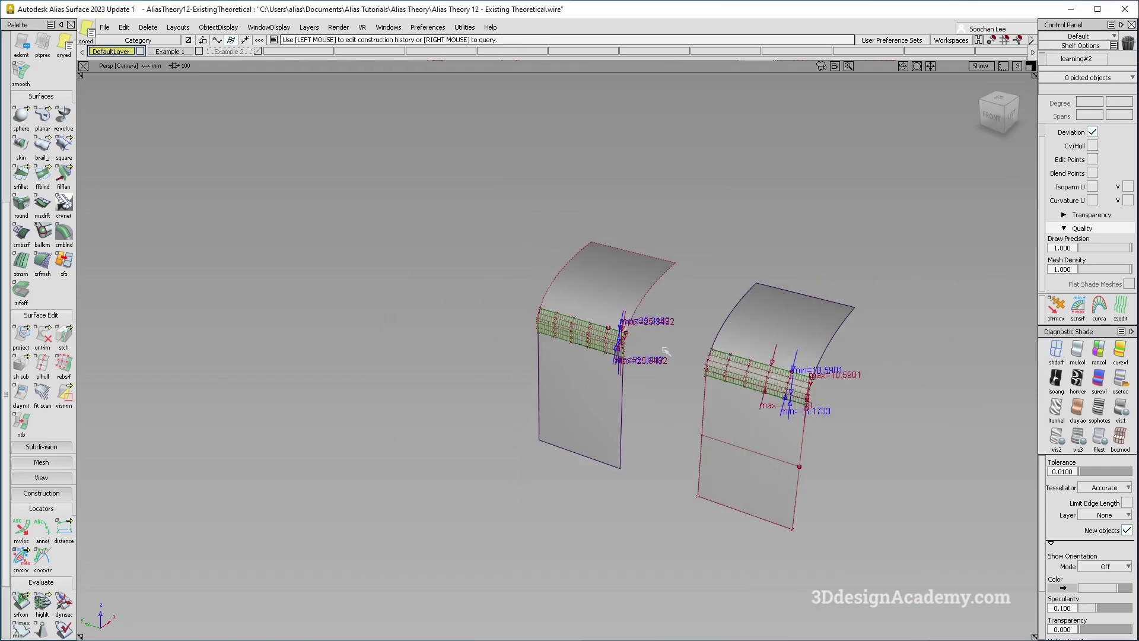
{"action": "left_click_drag", "start_coordinate": [652, 301], "coordinate": [620, 327], "text": "ctrl+shift"}
{"action": "left_click_drag", "start_coordinate": [598, 389], "coordinate": [657, 341]}
{"action": "key", "text": "ctrl+c"}
{"action": "key", "text": "ctrl+v"}
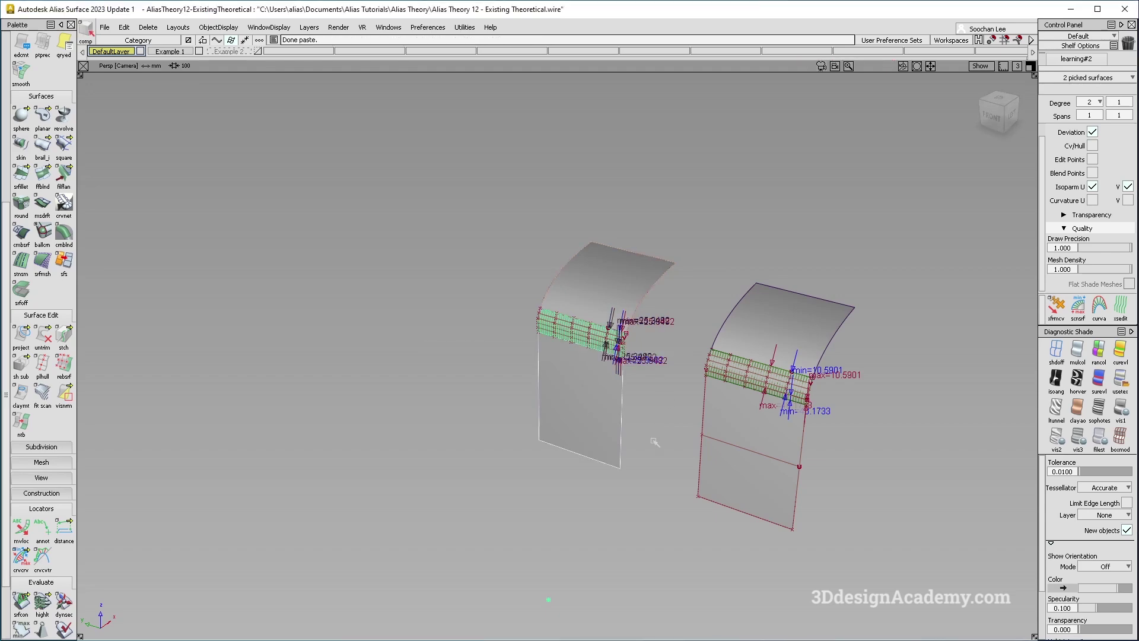
{"action": "right_click_drag", "start_coordinate": [652, 439], "coordinate": [633, 396], "text": "ctrl+shift"}
{"action": "middle_click_drag", "start_coordinate": [621, 381], "coordinate": [457, 325]}
{"action": "left_click_drag", "start_coordinate": [516, 410], "coordinate": [521, 374], "text": "ctrl+shift"}
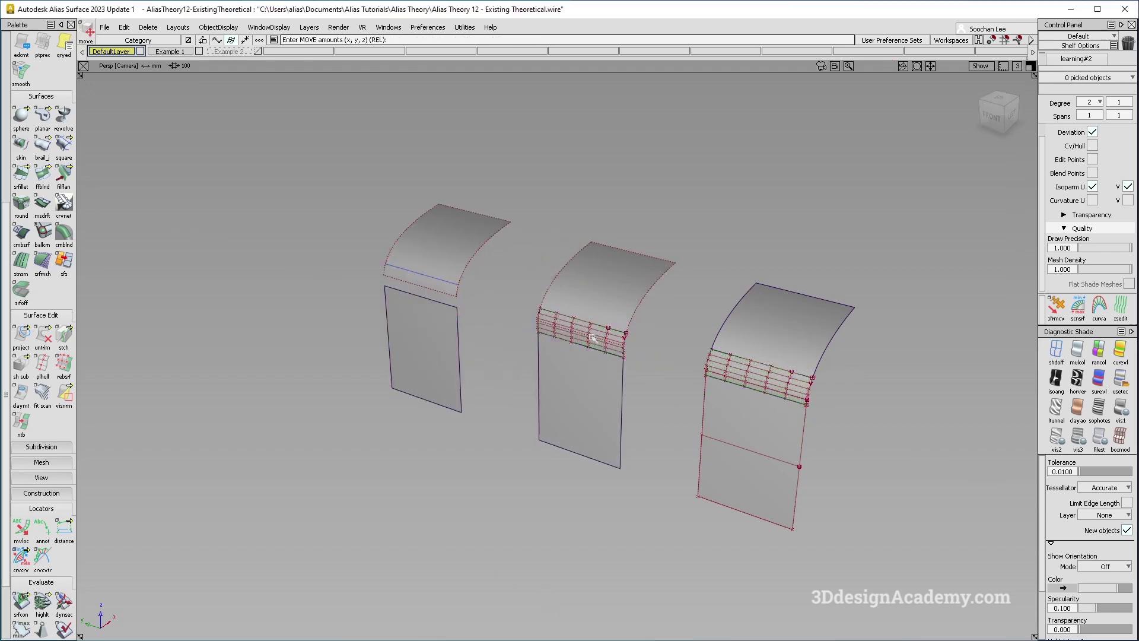
- Untrim the copied vertical wall back to its full height
{"action": "right_click_drag", "start_coordinate": [597, 335], "coordinate": [579, 339], "text": "alt+shift"}
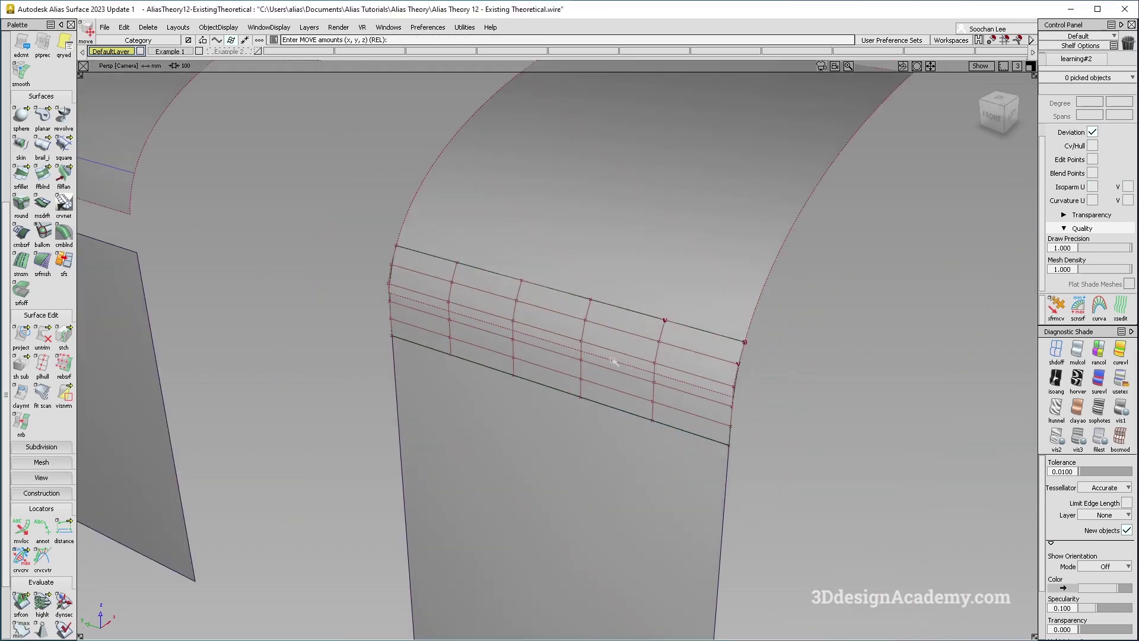
{"action": "middle_click_drag", "start_coordinate": [613, 361], "coordinate": [706, 400], "text": "alt+shift"}
{"action": "left_click_drag", "start_coordinate": [282, 326], "coordinate": [280, 279], "text": "ctrl+shift"}
{"action": "left_click", "coordinate": [42, 336]}
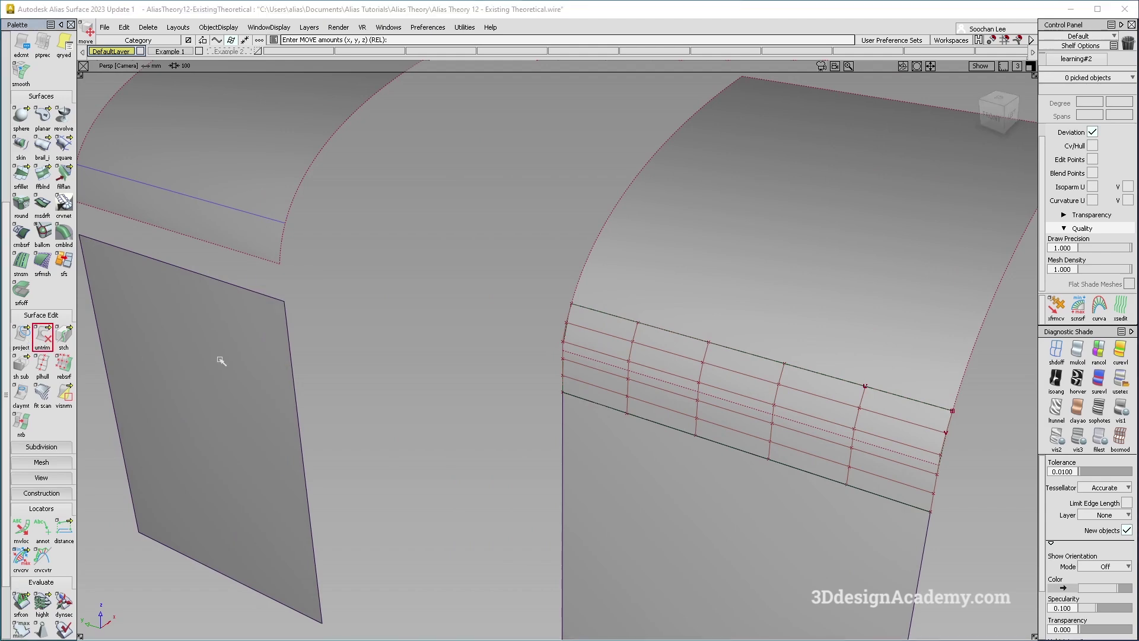
{"action": "left_click", "coordinate": [256, 361]}
- Raise the copied upper surface slightly to leave a gap above the wall and delete the curves-on-surface from both copies
{"action": "middle_click_drag", "start_coordinate": [265, 361], "coordinate": [350, 421], "text": "alt+shift"}
{"action": "left_click_drag", "start_coordinate": [343, 438], "coordinate": [342, 356], "text": "ctrl+shift"}
{"action": "left_click", "coordinate": [333, 275]}
{"action": "middle_click_drag", "start_coordinate": [374, 384], "coordinate": [382, 297], "text": "ctrl+shift"}
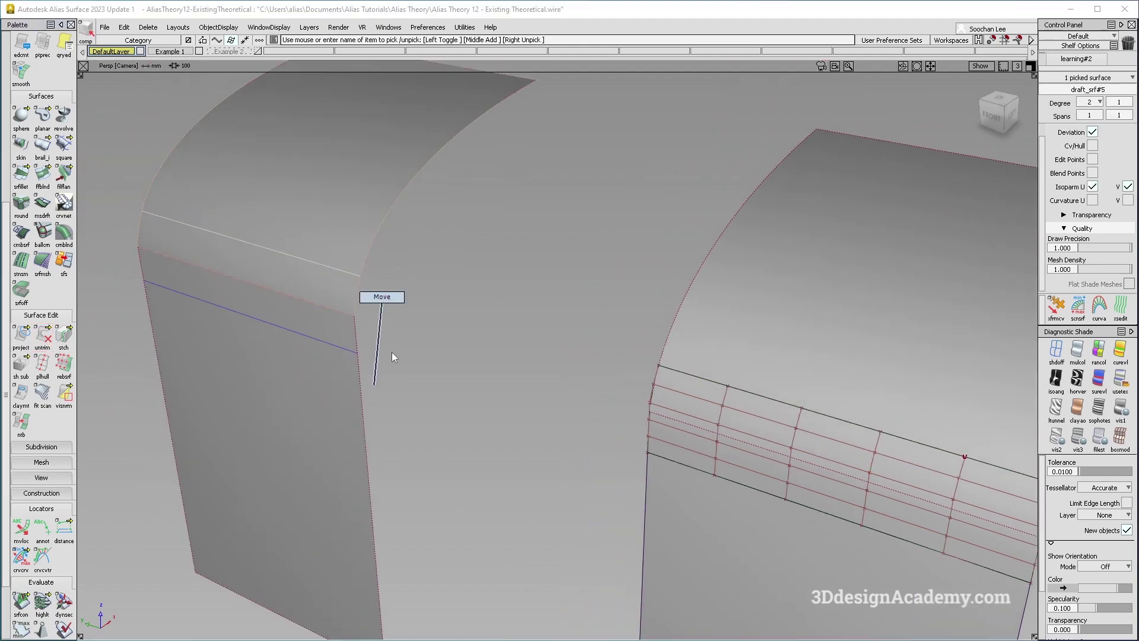
{"action": "right_click_drag", "start_coordinate": [392, 352], "coordinate": [392, 341]}
{"action": "left_click_drag", "start_coordinate": [355, 368], "coordinate": [377, 377], "text": "ctrl+shift"}
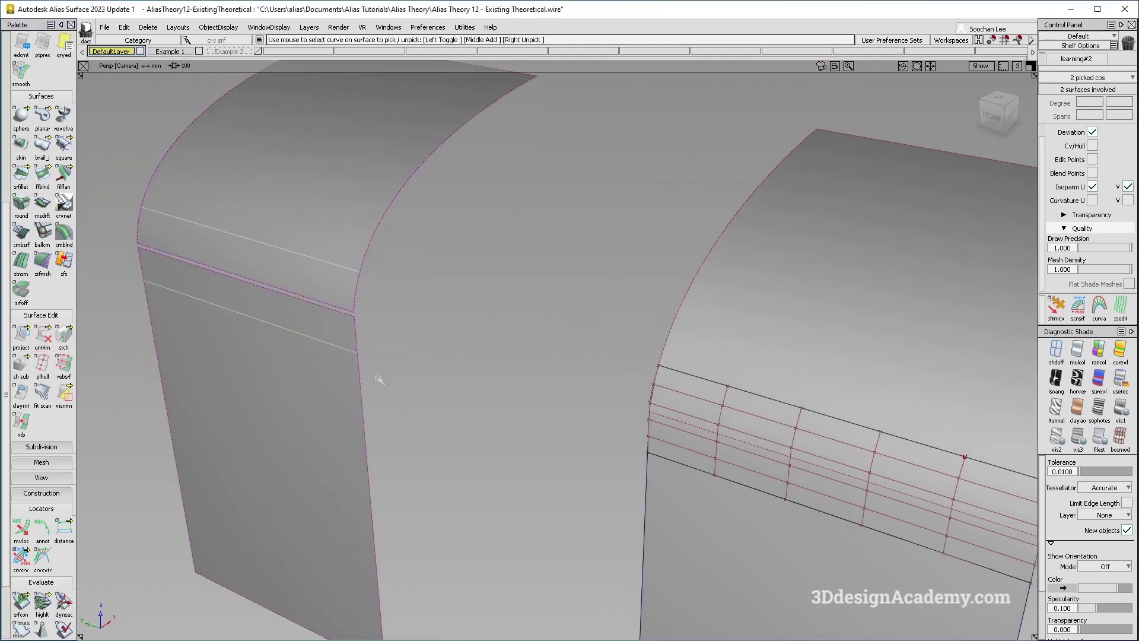
{"action": "key", "text": "Delete"}
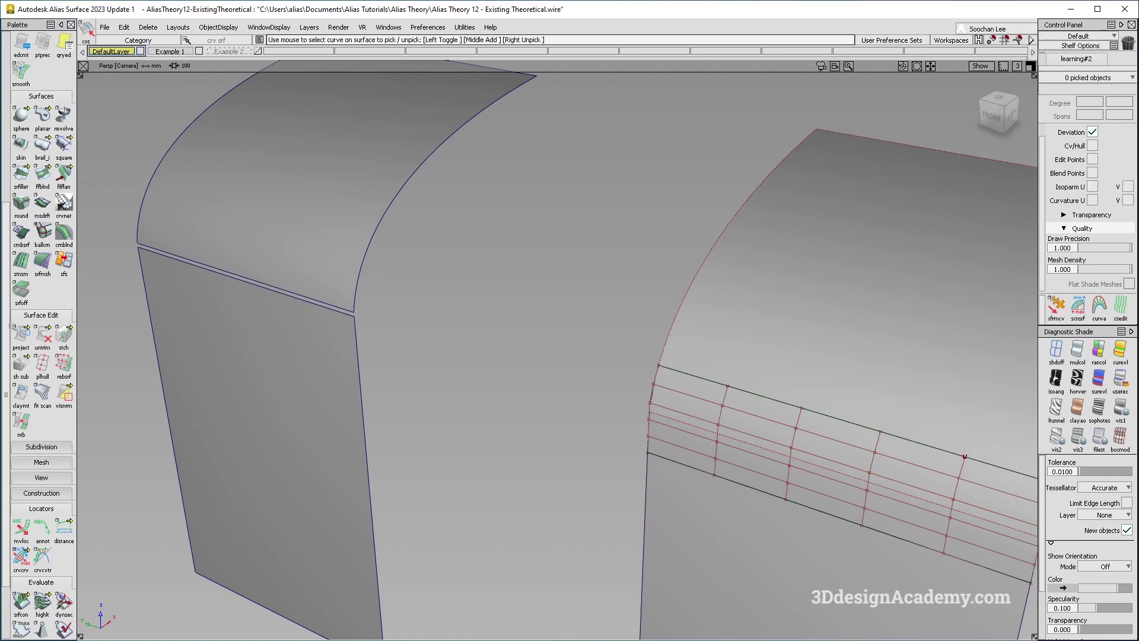
- Set up a surface fillet between the gapped upper surface and wall with the Build Theoretical construction type
{"action": "left_click", "coordinate": [21, 173]}
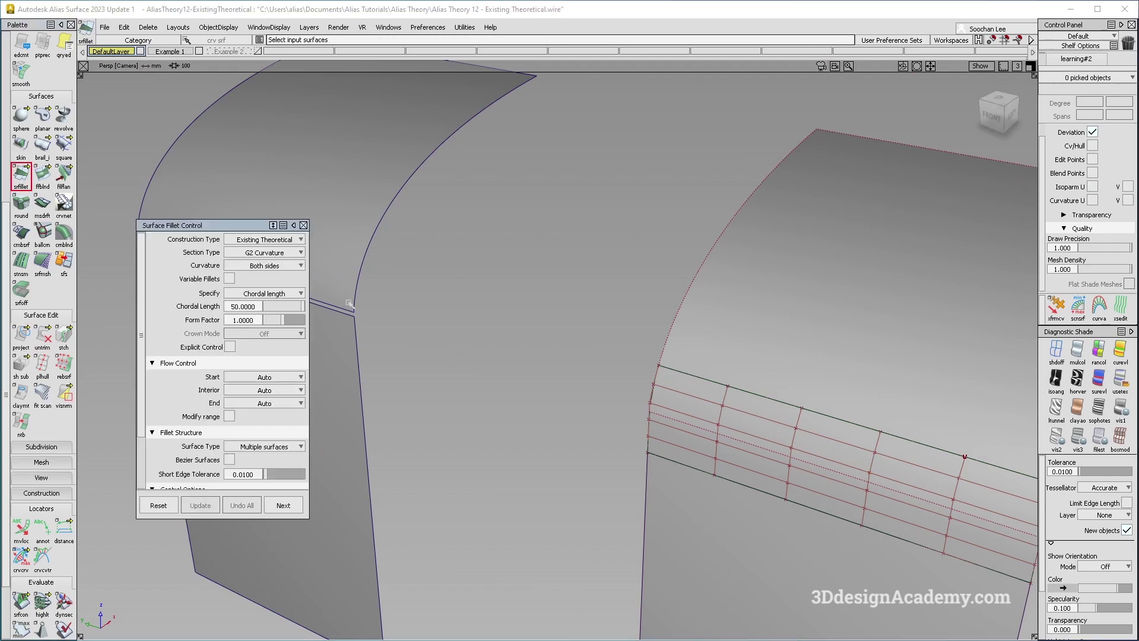
{"action": "left_click_drag", "start_coordinate": [392, 302], "coordinate": [549, 330], "text": "alt+shift"}
{"action": "left_click", "coordinate": [455, 325]}
{"action": "left_click", "coordinate": [454, 428]}
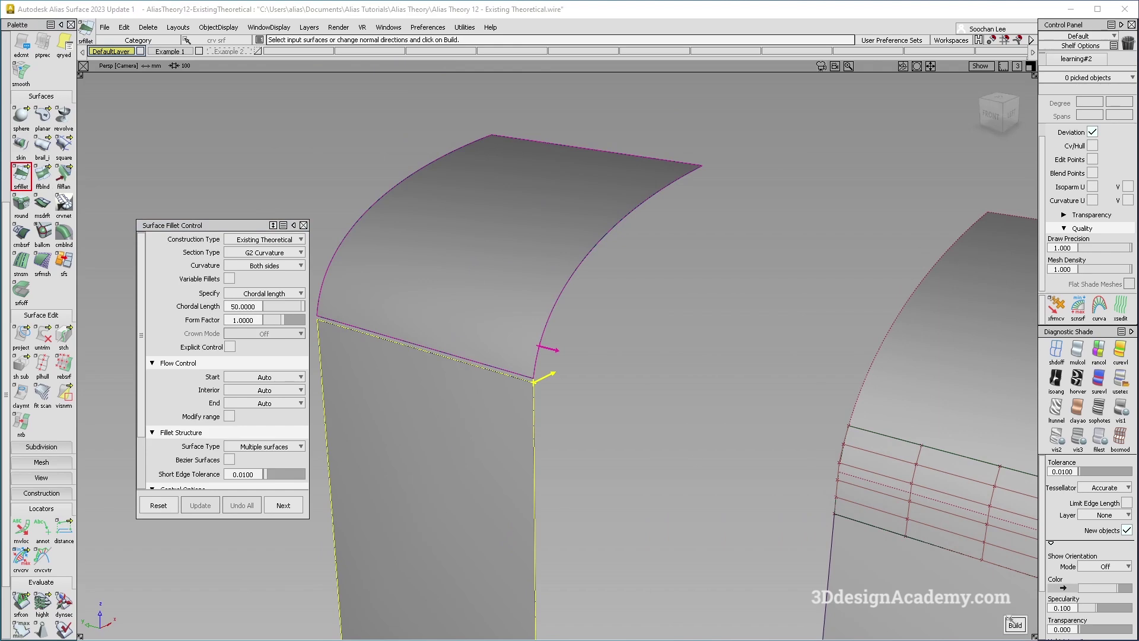
{"action": "left_click", "coordinate": [279, 241]}
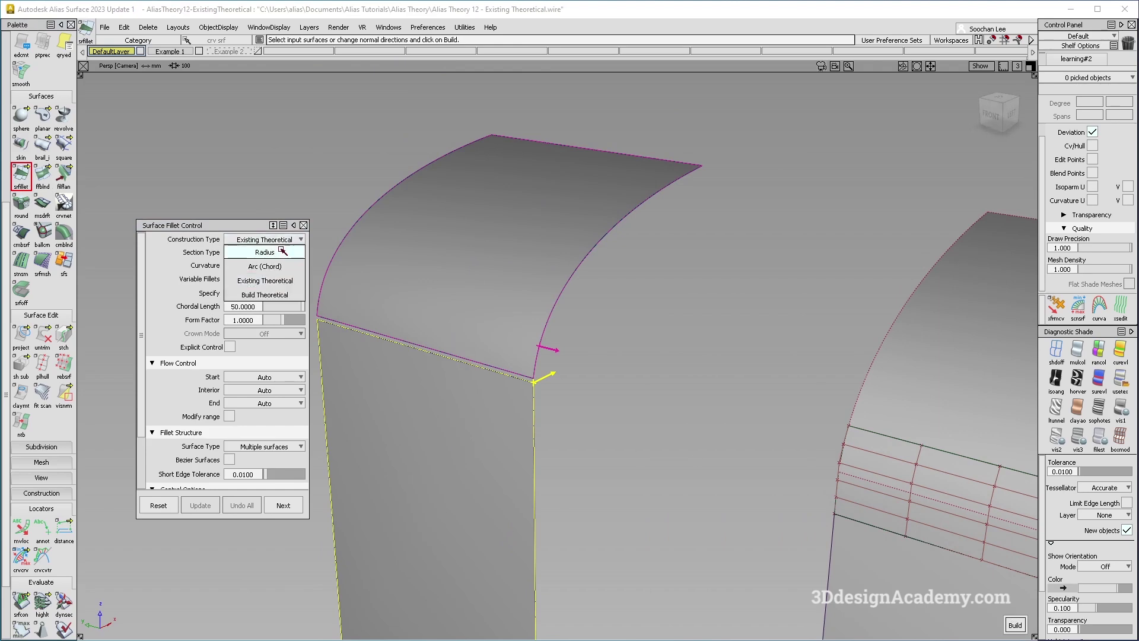
{"action": "left_click", "coordinate": [280, 295]}
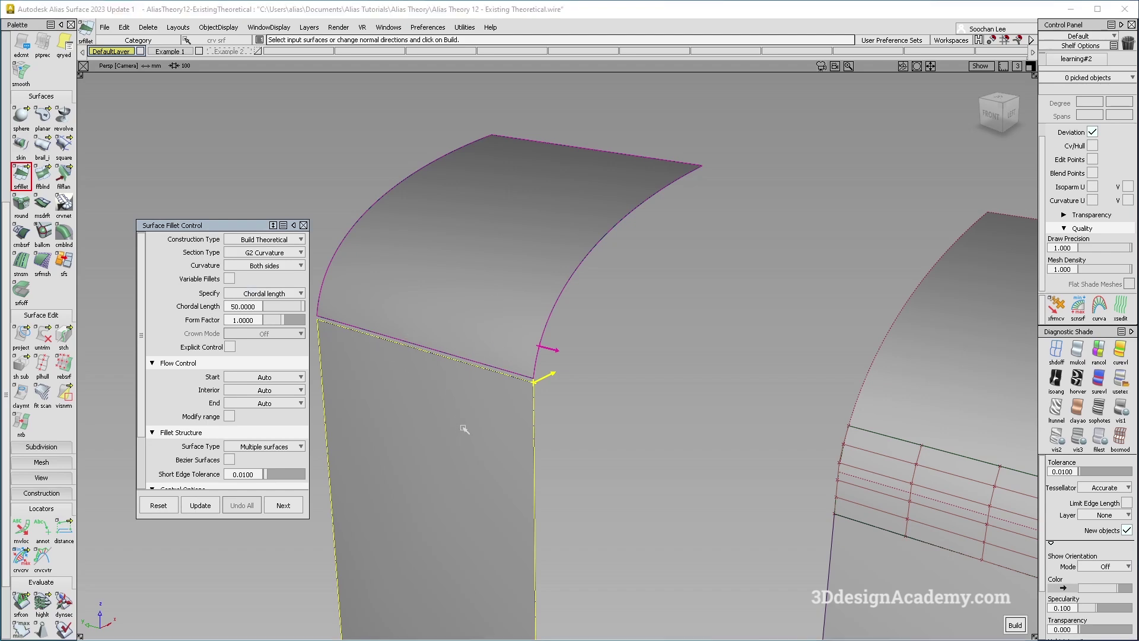
{"action": "left_click_drag", "start_coordinate": [464, 428], "coordinate": [541, 315], "text": "alt+shift"}
{"action": "right_click_drag", "start_coordinate": [635, 307], "coordinate": [736, 410], "text": "alt+shift"}
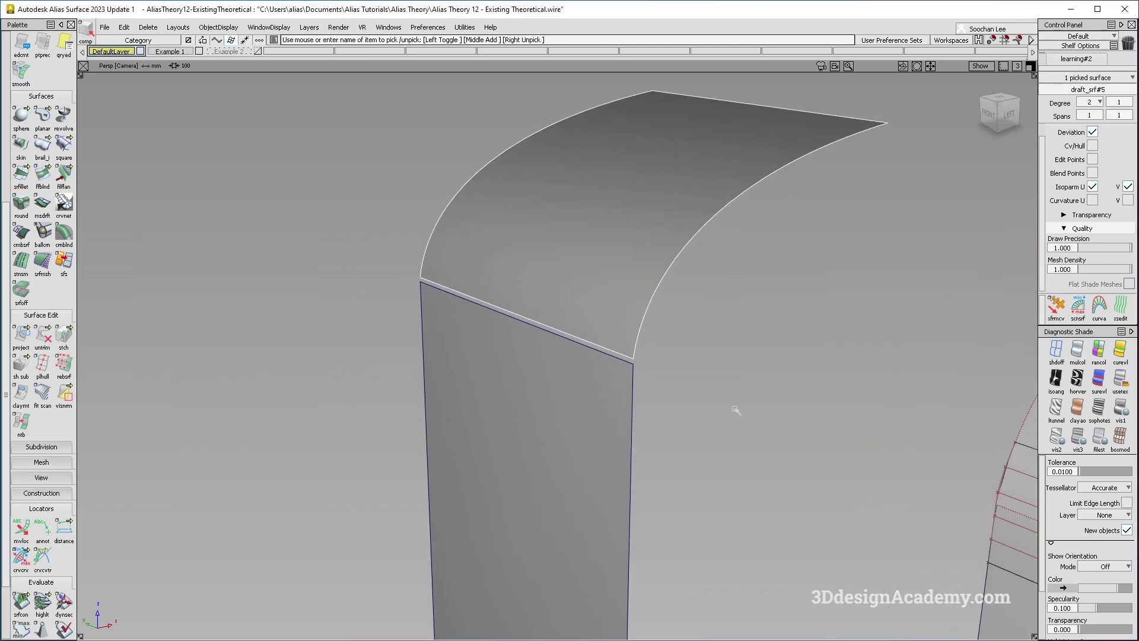
- Lower the copied upper surface slightly so its lower edge overlaps the top of the wall, and clear the selection
{"action": "middle_click_drag", "start_coordinate": [736, 410], "coordinate": [730, 358], "text": "ctrl+shift"}
{"action": "right_click_drag", "start_coordinate": [728, 357], "coordinate": [727, 368]}
{"action": "middle_click_drag", "start_coordinate": [728, 362], "coordinate": [725, 362]}
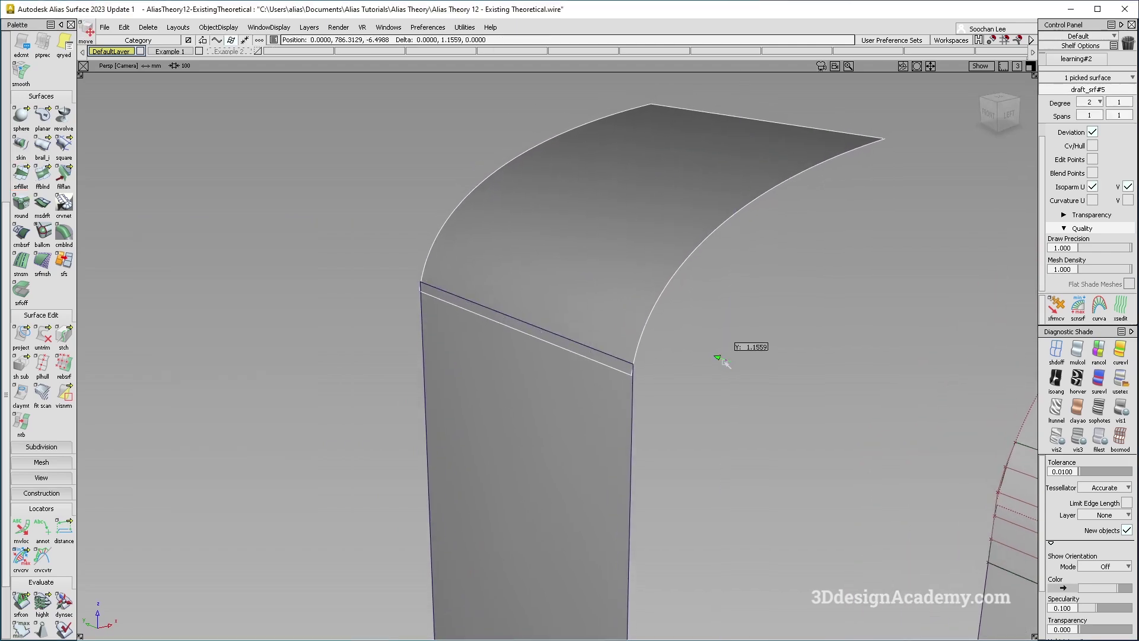
{"action": "key", "text": "ctrl+z"}
{"action": "left_click_drag", "start_coordinate": [720, 358], "coordinate": [712, 356]}
{"action": "middle_click_drag", "start_coordinate": [603, 356], "coordinate": [579, 352], "text": "alt+shift"}
{"action": "left_click_drag", "start_coordinate": [579, 353], "coordinate": [510, 354], "text": "ctrl+shift"}
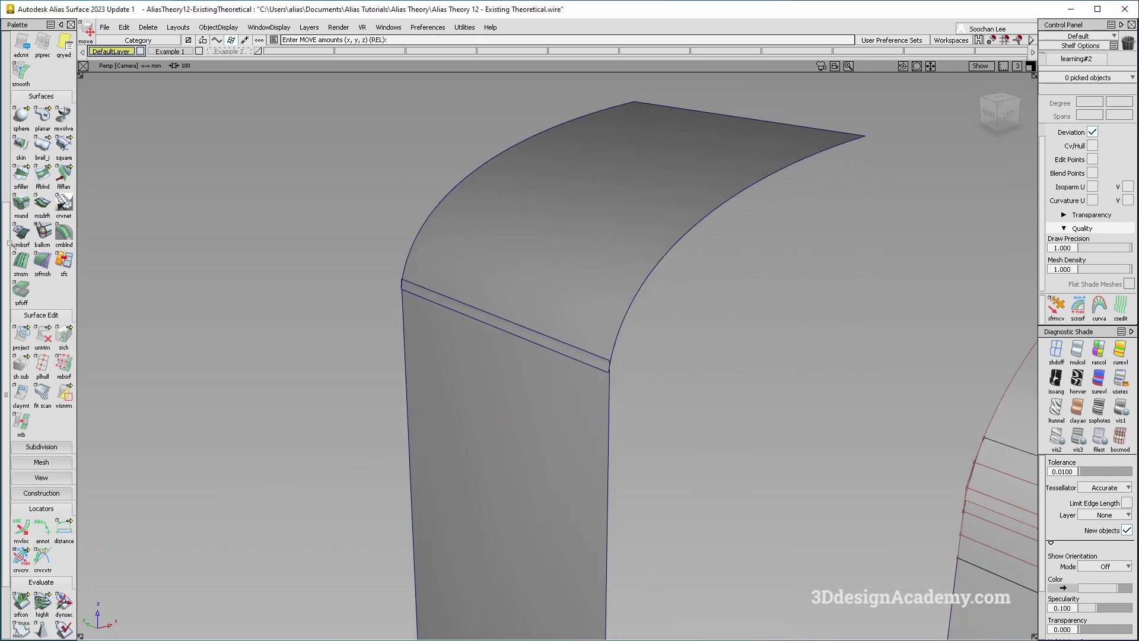
- Build a surface fillet between the overlapping upper surface and wall using the Build Theoretical construction type
{"action": "double_click", "coordinate": [20, 174]}
{"action": "left_click", "coordinate": [570, 270]}
{"action": "left_click", "coordinate": [534, 417]}
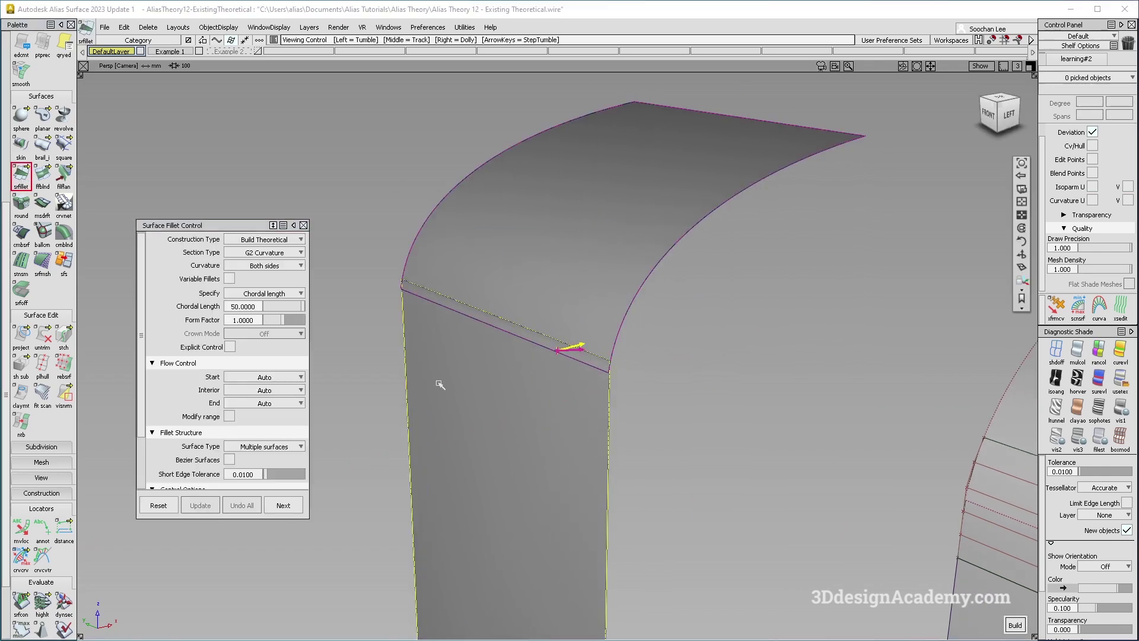
{"action": "right_click_drag", "start_coordinate": [599, 368], "coordinate": [627, 368], "text": "alt+shift"}
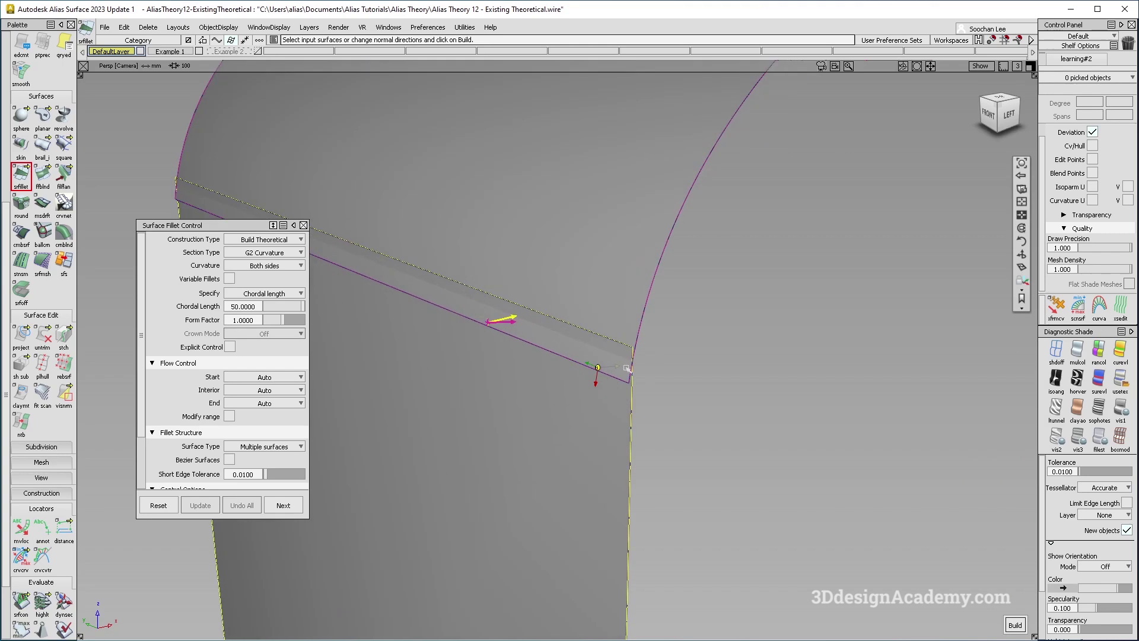
{"action": "left_click", "coordinate": [279, 239]}
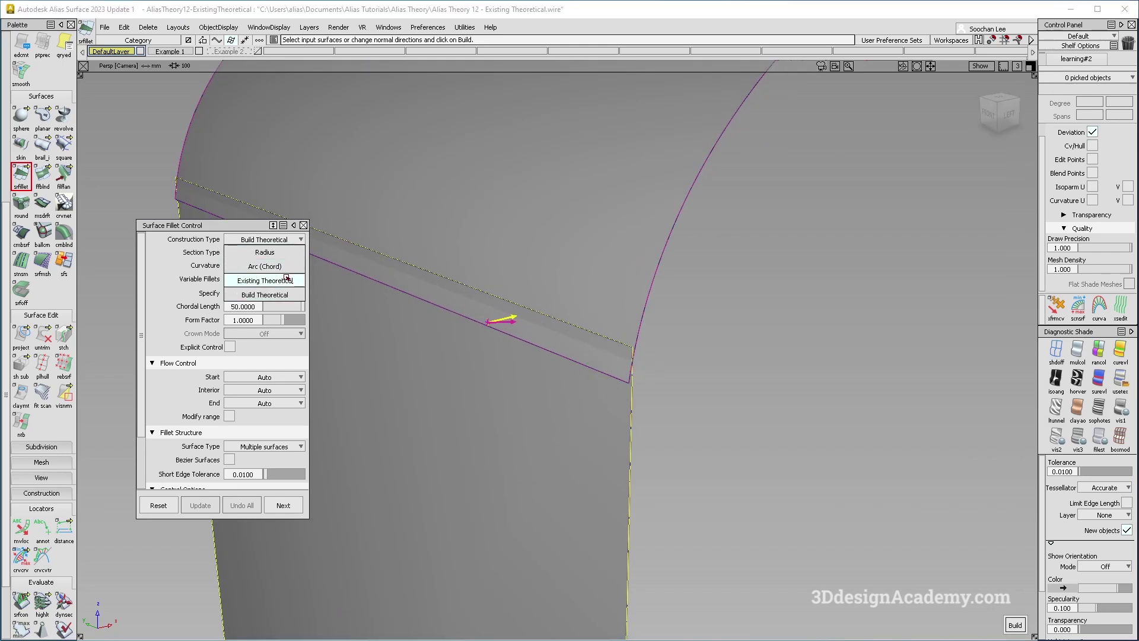
{"action": "left_click", "coordinate": [264, 280]}
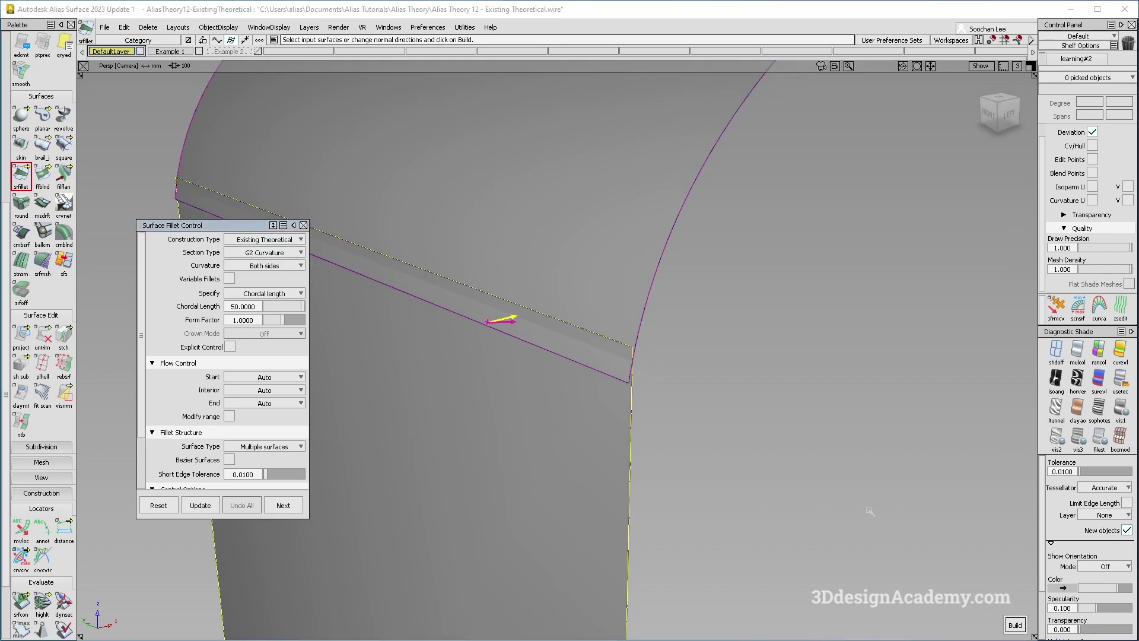
{"action": "left_click", "coordinate": [274, 239]}
{"action": "left_click", "coordinate": [265, 295]}
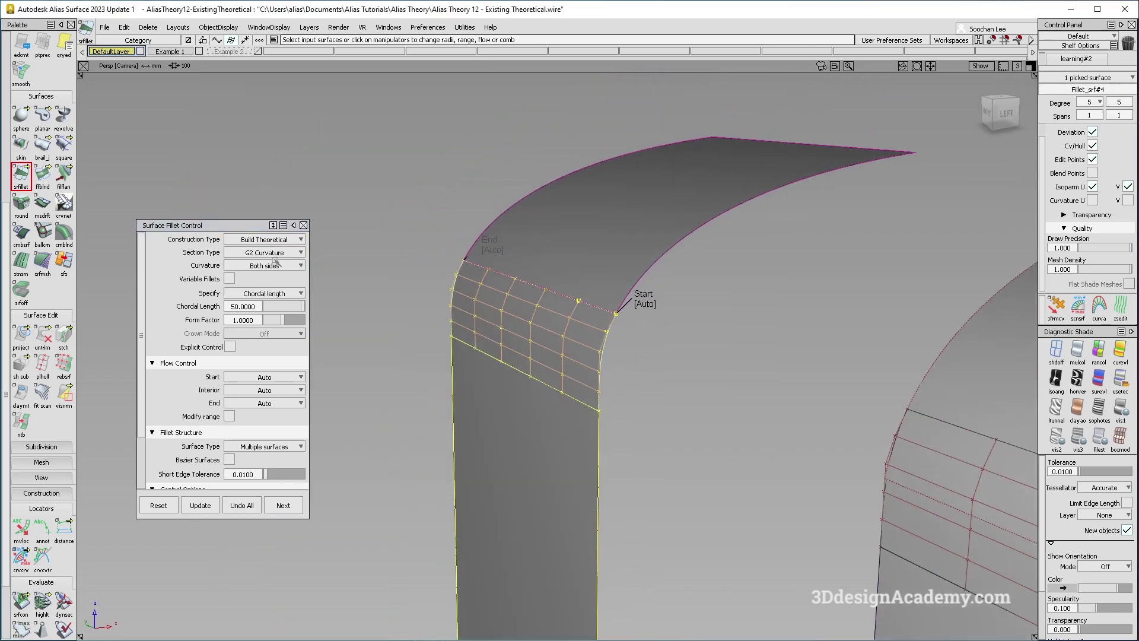
{"action": "left_click", "coordinate": [276, 240]}
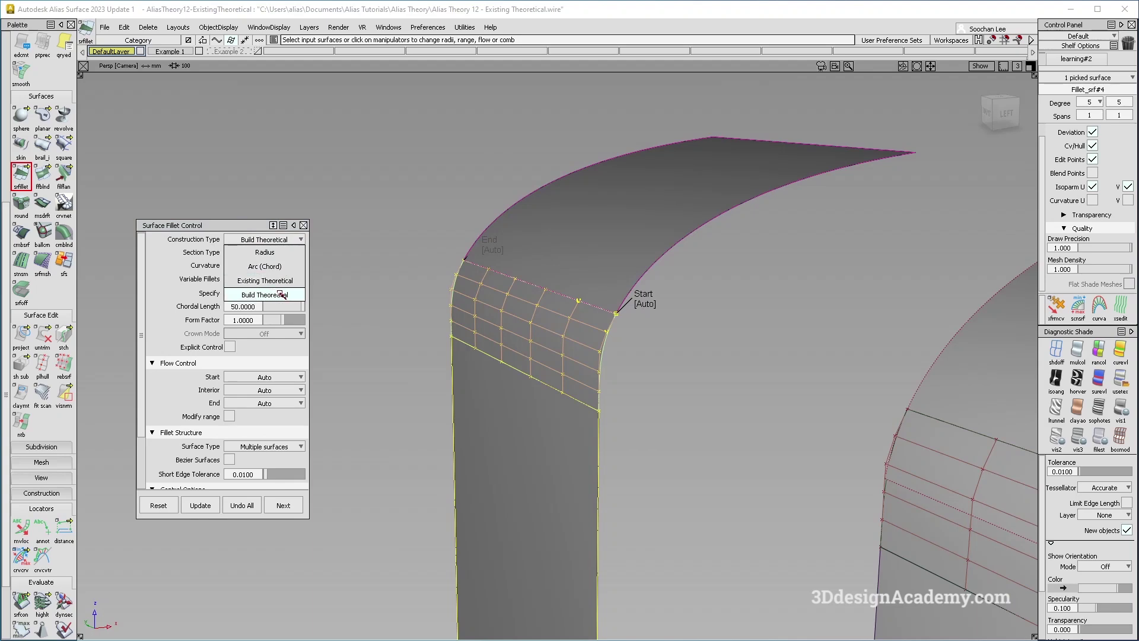
{"action": "left_click", "coordinate": [400, 297]}
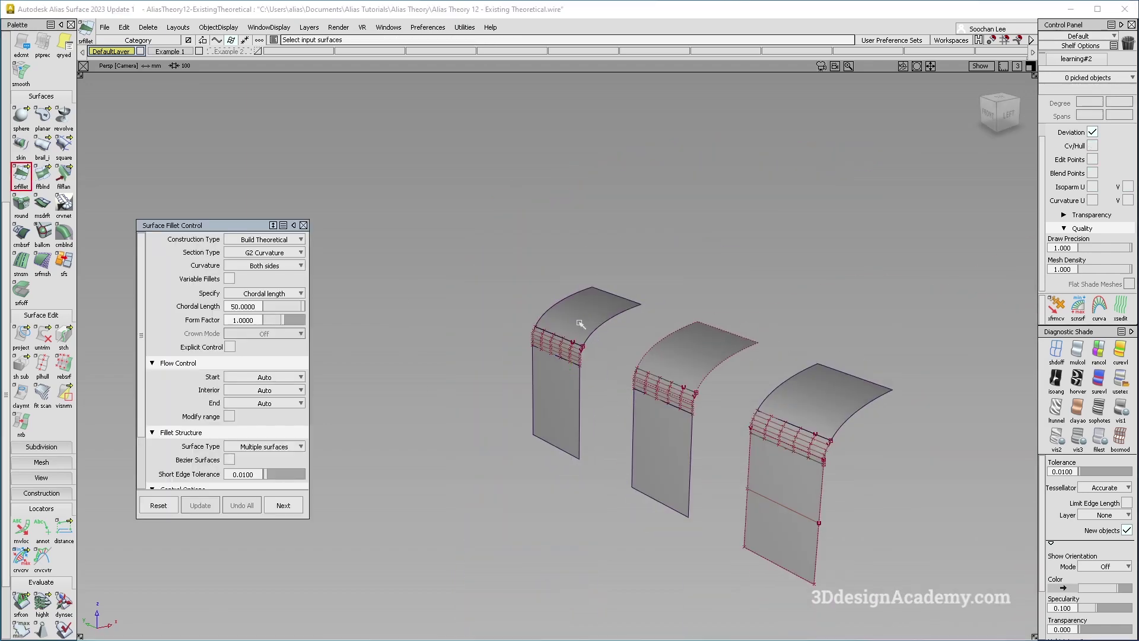
- Select all surfaces of the three filleted sets and assign them to the Example 1 layer
{"action": "left_click_drag", "start_coordinate": [631, 331], "coordinate": [618, 330], "text": "alt+shift"}
{"action": "left_click_drag", "start_coordinate": [572, 298], "coordinate": [514, 331], "text": "ctrl+shift"}
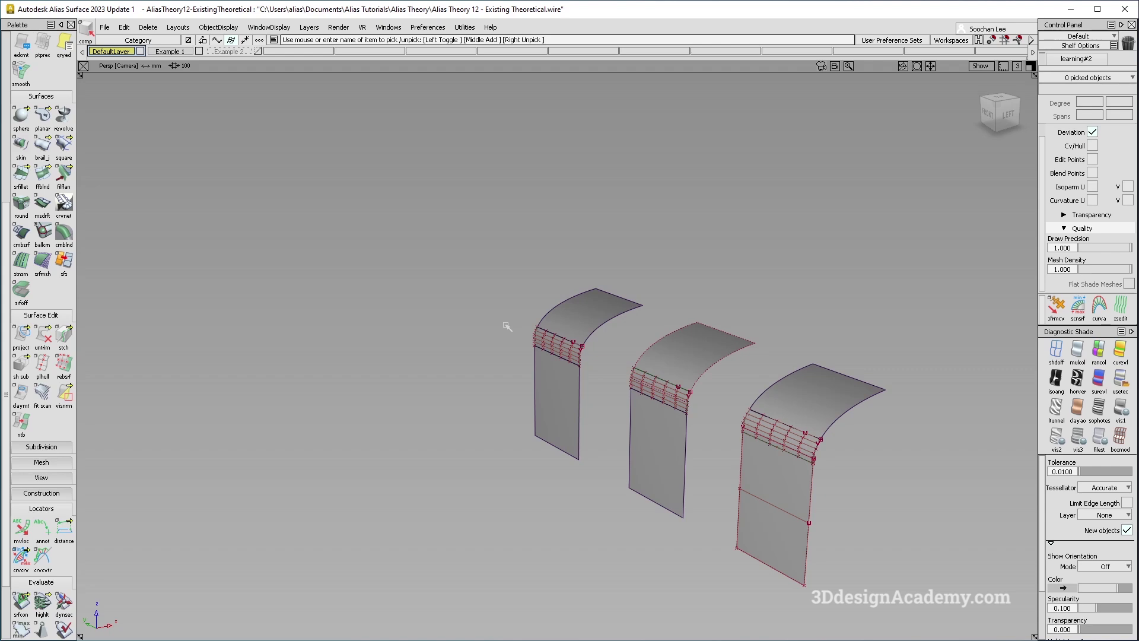
{"action": "left_click_drag", "start_coordinate": [625, 234], "coordinate": [482, 324], "text": "ctrl+shift"}
{"action": "left_click_drag", "start_coordinate": [443, 268], "coordinate": [941, 622]}
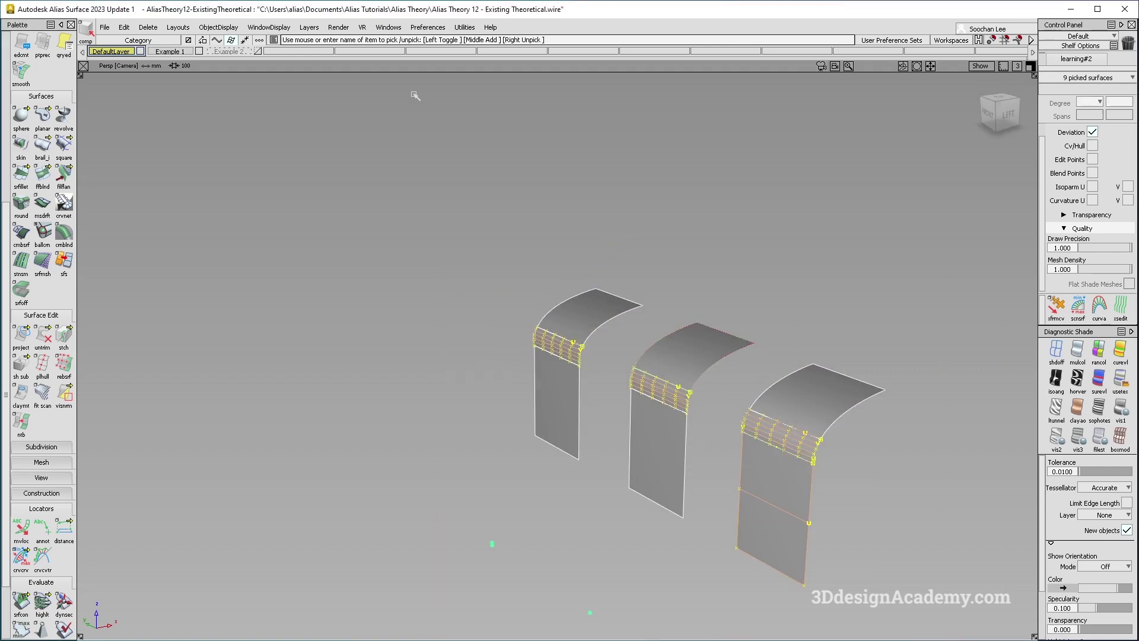
{"action": "right_click_drag", "start_coordinate": [183, 52], "coordinate": [178, 61]}
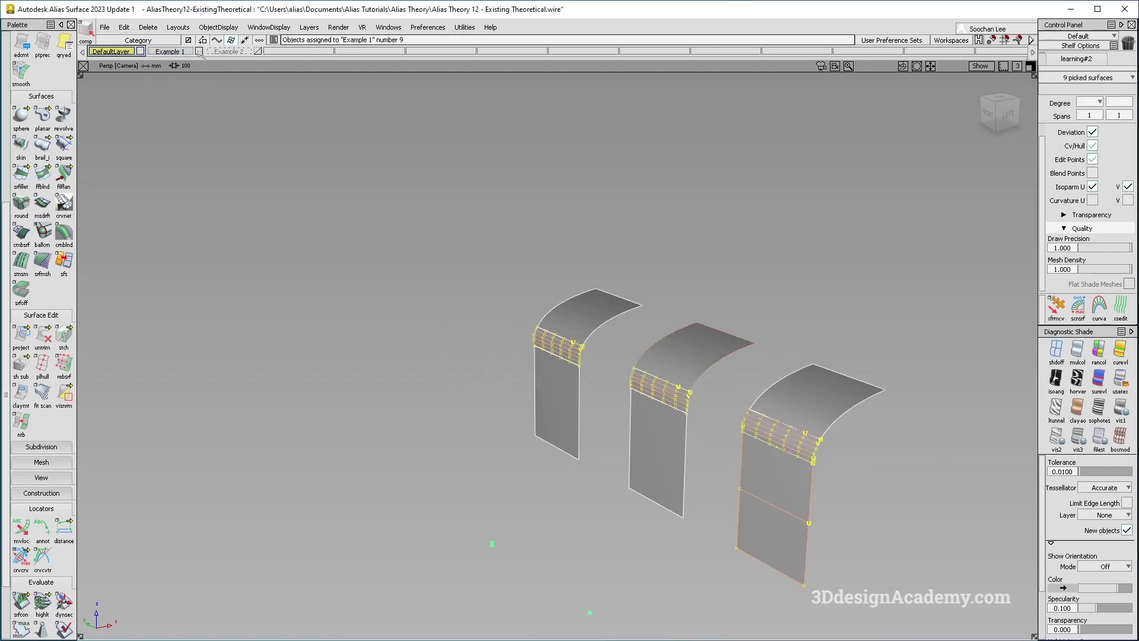
- Hide the Example 1 layer, show the Example 2 layer and view its surfaces from above
{"action": "left_click", "coordinate": [200, 51]}
{"action": "left_click", "coordinate": [256, 51]}
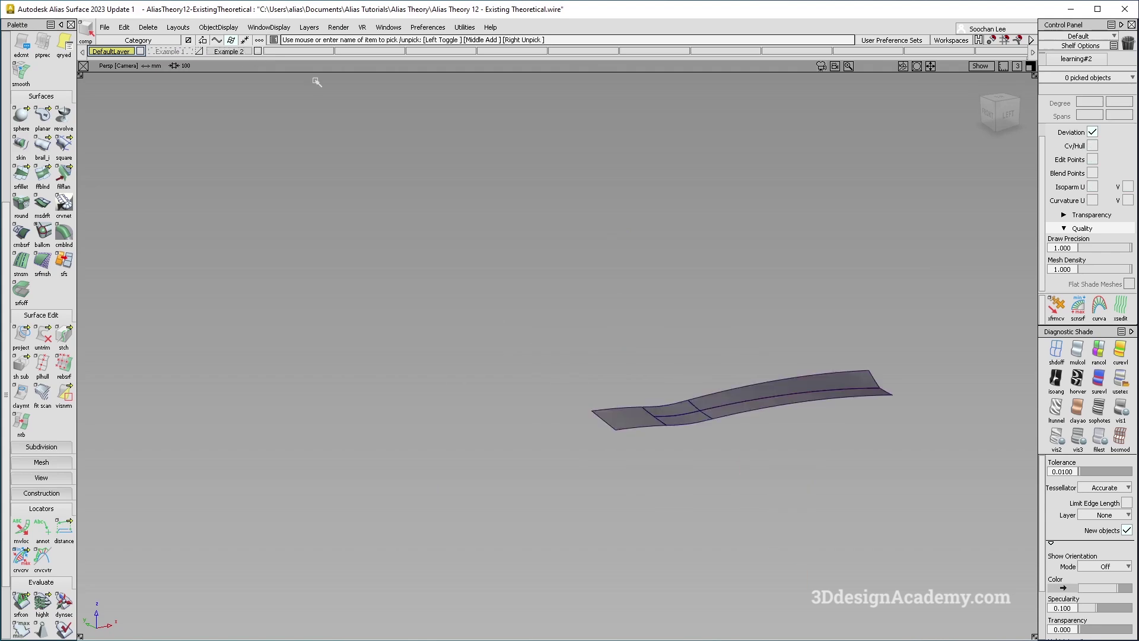
{"action": "right_click_drag", "start_coordinate": [714, 437], "coordinate": [753, 404], "text": "alt+shift"}
{"action": "middle_click_drag", "start_coordinate": [752, 404], "coordinate": [574, 363], "text": "alt+shift"}
{"action": "mouse_move", "coordinate": [575, 363]}
{"action": "left_mouse_down", "text": "alt+shift"}
{"action": "mouse_move", "coordinate": [520, 461]}
{"action": "mouse_move", "coordinate": [570, 465]}
{"action": "mouse_move", "coordinate": [580, 415]}
{"action": "mouse_move", "coordinate": [514, 433]}
{"action": "mouse_move", "coordinate": [507, 409]}
{"action": "left_mouse_up", "text": "alt+shift"}
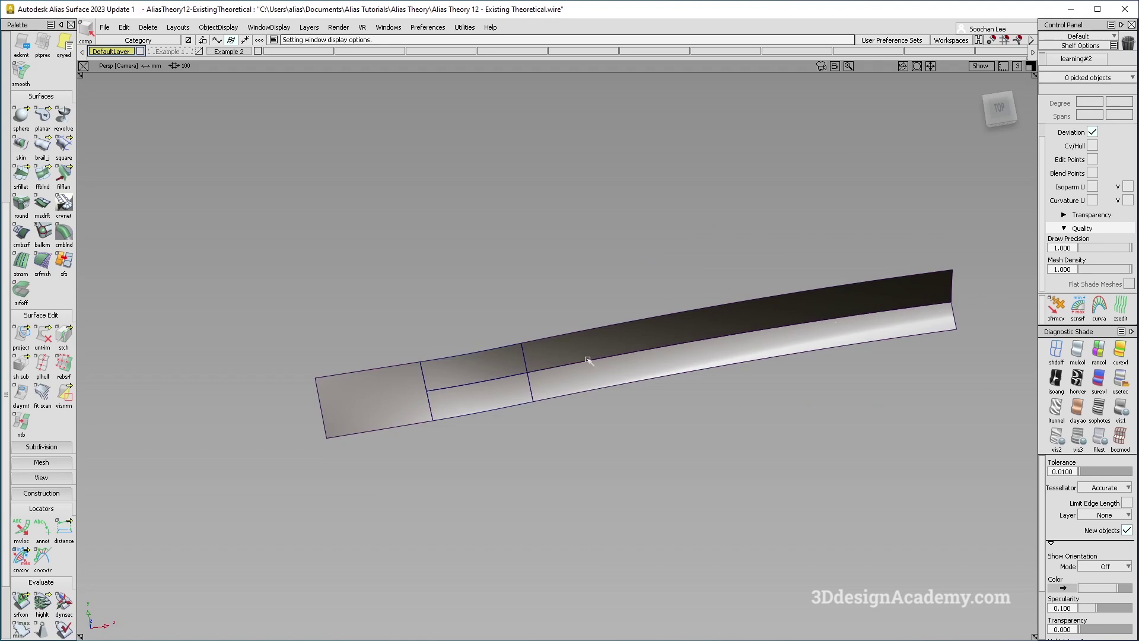
- Start a surface fillet on the Example 2 surfaces and set its construction type to Arc (Chord)
{"action": "left_click_drag", "start_coordinate": [456, 334], "coordinate": [414, 396], "text": "ctrl+shift"}
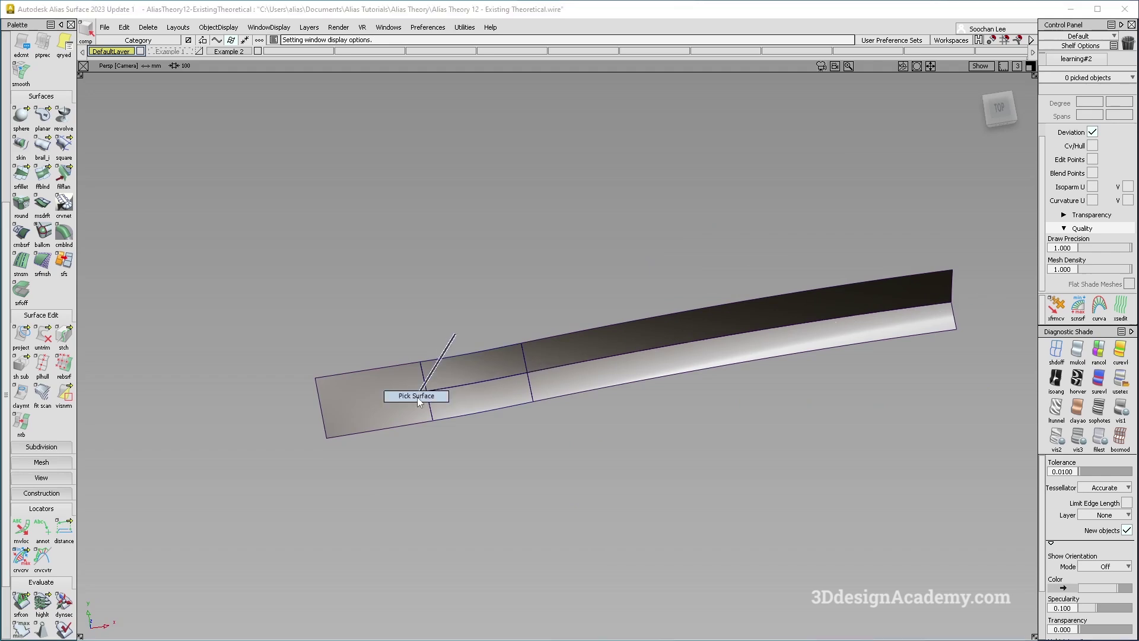
{"action": "left_click", "coordinate": [397, 386]}
{"action": "mouse_move", "coordinate": [374, 359]}
{"action": "right_mouse_down", "text": "ctrl+shift"}
{"action": "mouse_move", "coordinate": [413, 403]}
{"action": "mouse_move", "coordinate": [521, 380]}
{"action": "right_mouse_up", "text": "ctrl+shift"}
{"action": "left_click_drag", "start_coordinate": [522, 380], "coordinate": [559, 347], "text": "alt+shift"}
{"action": "left_click_drag", "start_coordinate": [559, 347], "coordinate": [485, 419], "text": "ctrl+shift"}
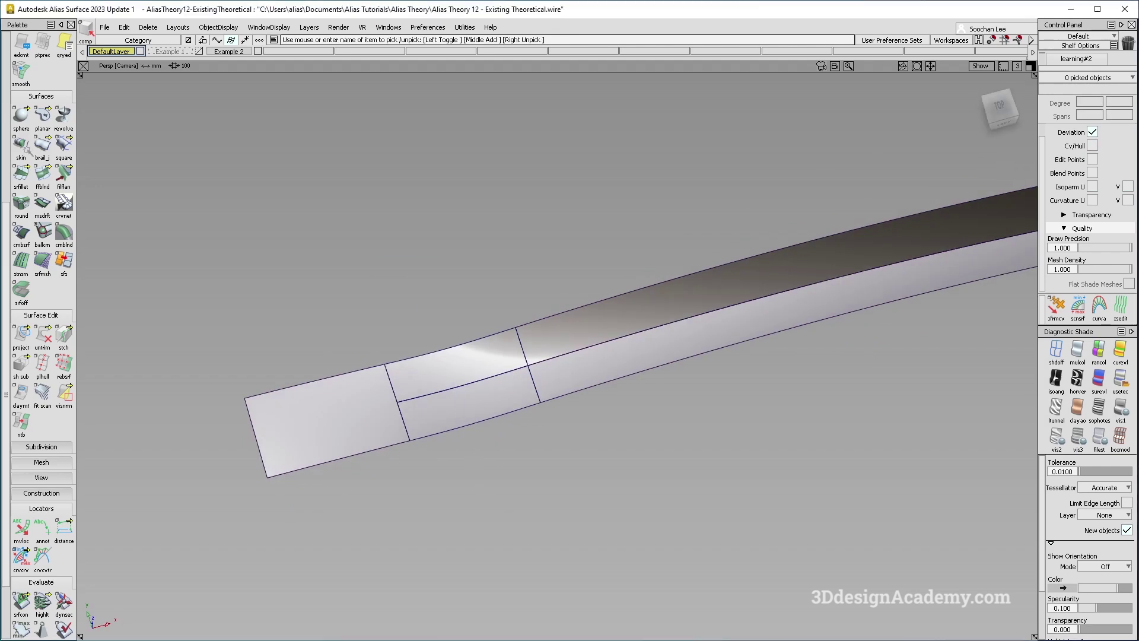
{"action": "left_click", "coordinate": [21, 176]}
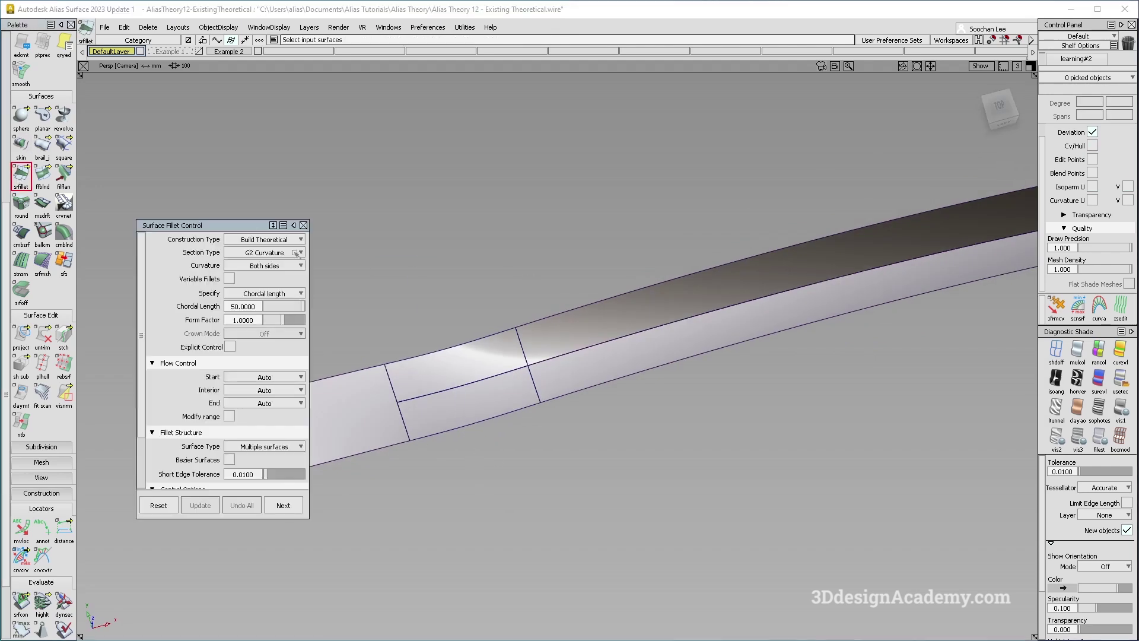
{"action": "left_click", "coordinate": [263, 239]}
{"action": "left_click", "coordinate": [259, 294]}
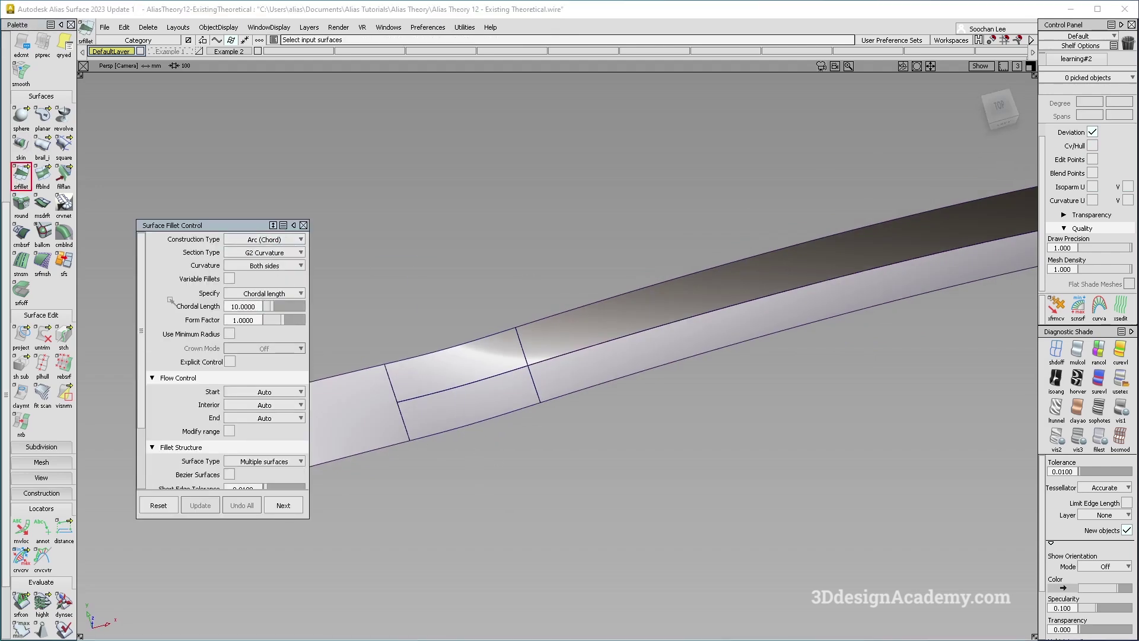
- Build the surface fillet between the upper surfaces and the adjoining lower surfaces with a chordal length of 20
{"action": "left_click", "coordinate": [514, 359]}
{"action": "left_click", "coordinate": [524, 374]}
{"action": "left_click", "coordinate": [543, 369]}
{"action": "left_click_drag", "start_coordinate": [558, 359], "coordinate": [620, 315], "text": "alt+shift"}
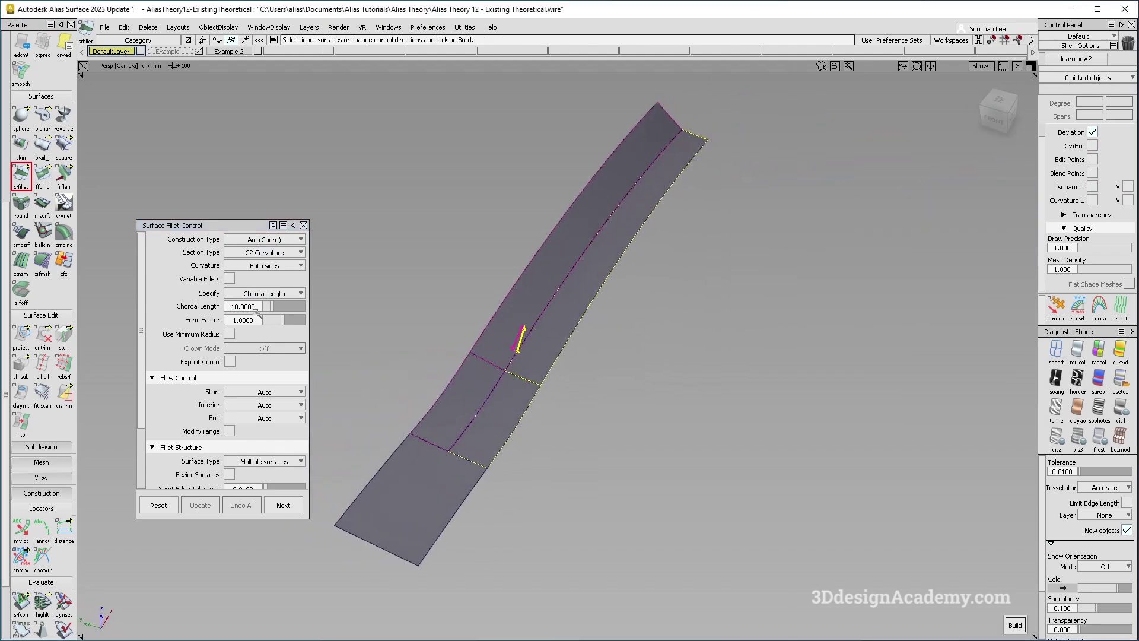
{"action": "key", "text": "space"}
{"action": "left_click_drag", "start_coordinate": [676, 354], "coordinate": [436, 462], "text": "alt+shift"}
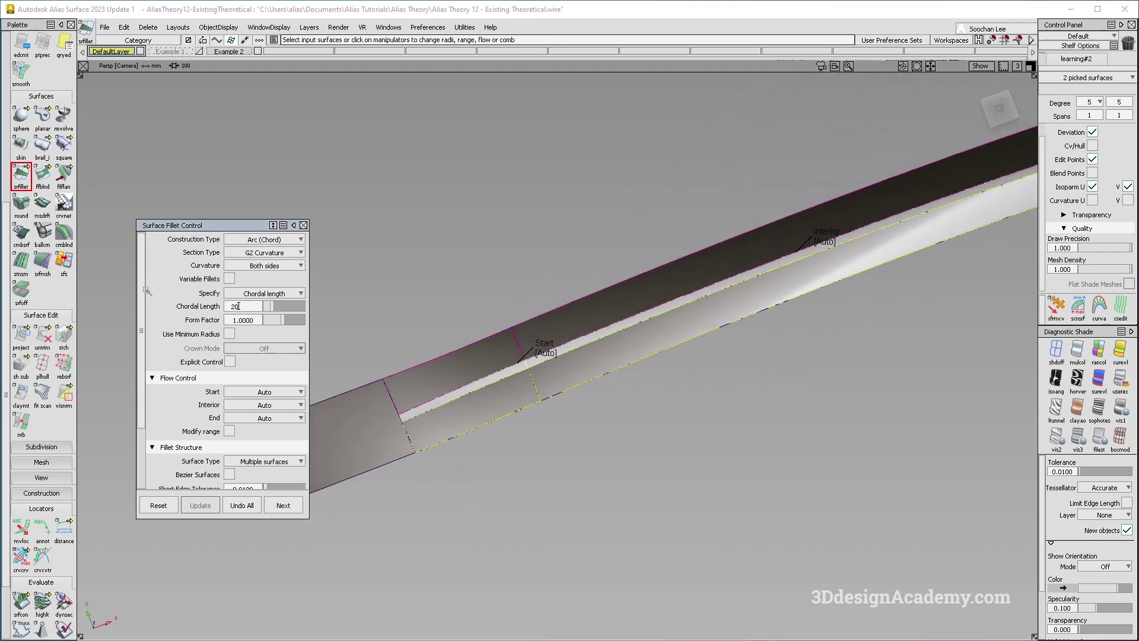
{"action": "key", "text": "Return"}
{"action": "key", "text": "space"}
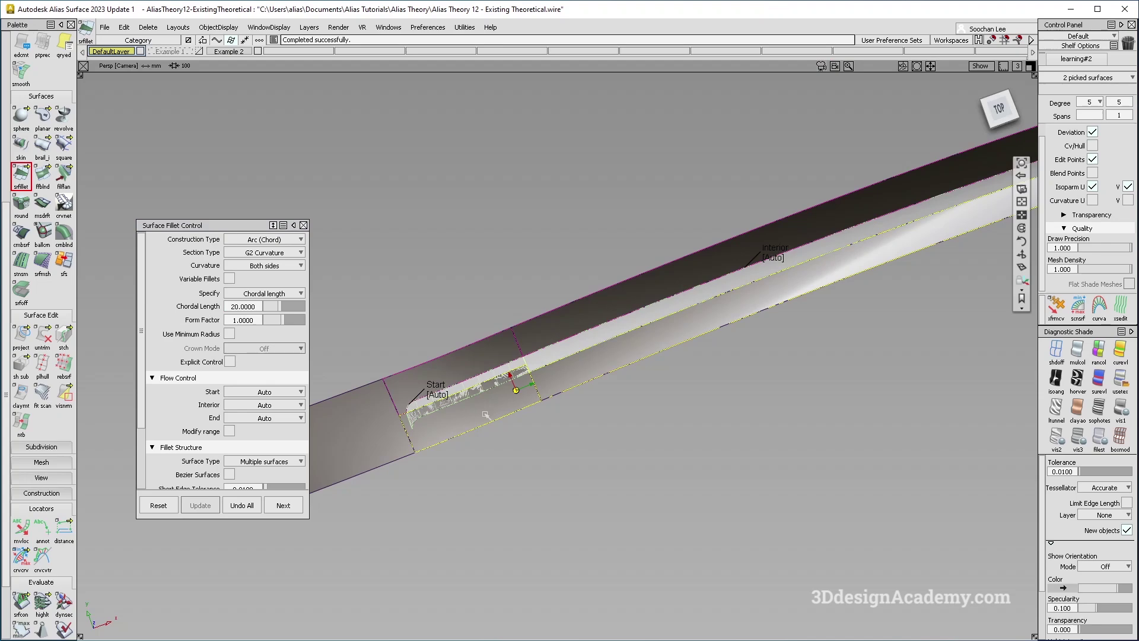
- Turn off shading and examine the start end of the Arc (Chord) fillet in wireframe
{"action": "left_click_drag", "start_coordinate": [486, 415], "coordinate": [508, 379], "text": "alt+shift"}
{"action": "left_click_drag", "start_coordinate": [592, 387], "coordinate": [585, 478], "text": "ctrl+shift"}
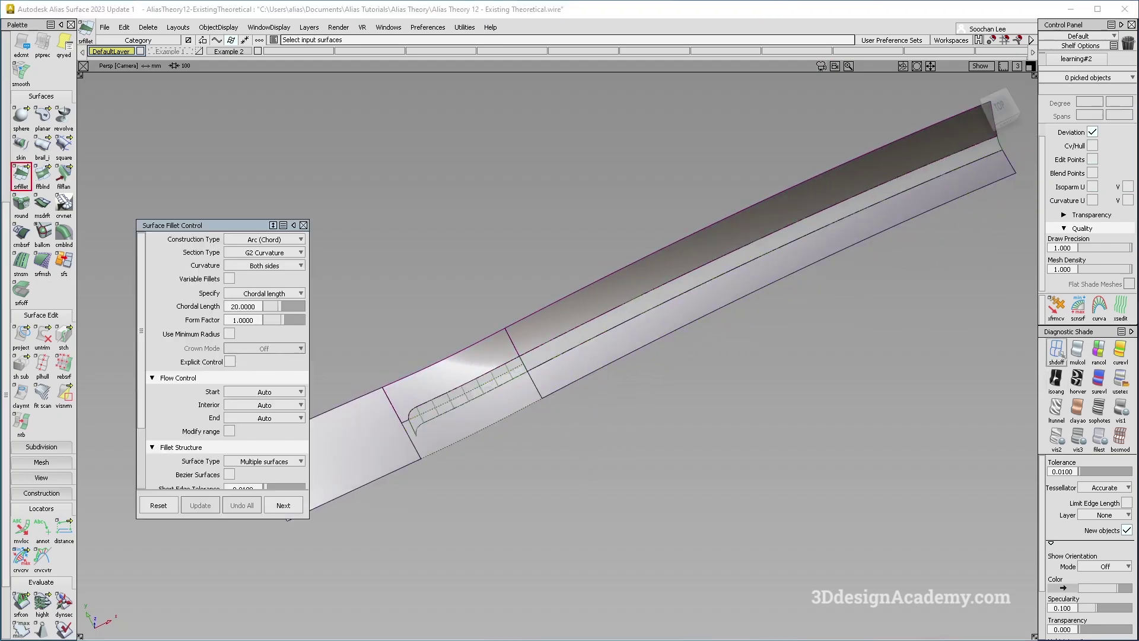
{"action": "mouse_move", "coordinate": [617, 407]}
{"action": "left_mouse_down", "text": "alt+shift"}
{"action": "mouse_move", "coordinate": [522, 386]}
{"action": "mouse_move", "coordinate": [508, 401]}
{"action": "left_mouse_up", "text": "alt+shift"}
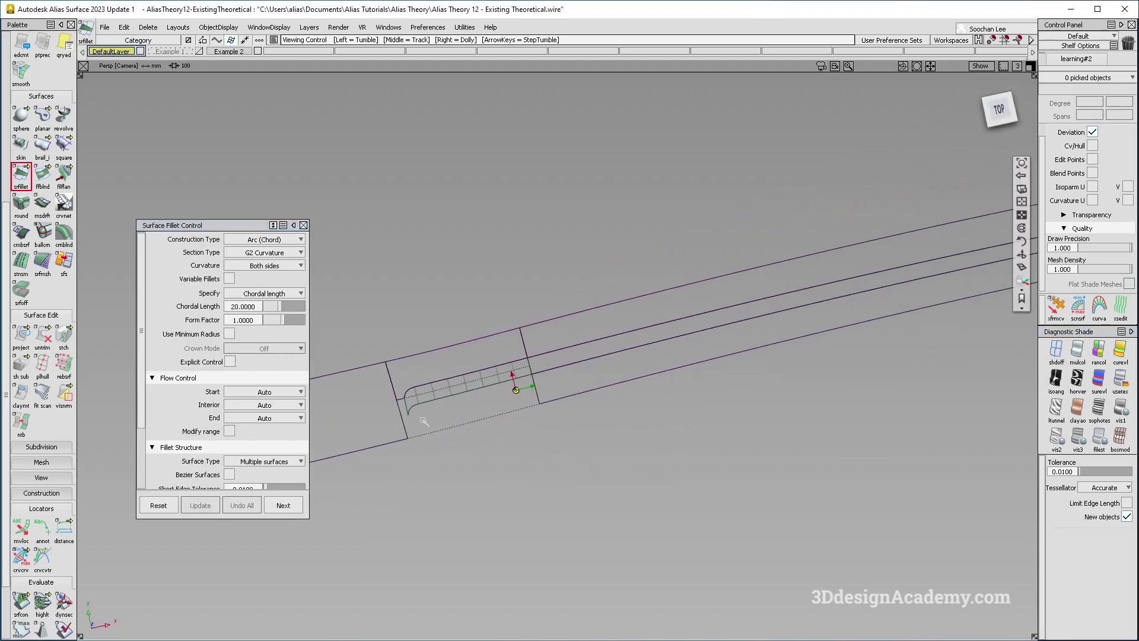
{"action": "left_click_drag", "start_coordinate": [424, 421], "coordinate": [568, 352], "text": "alt+shift"}
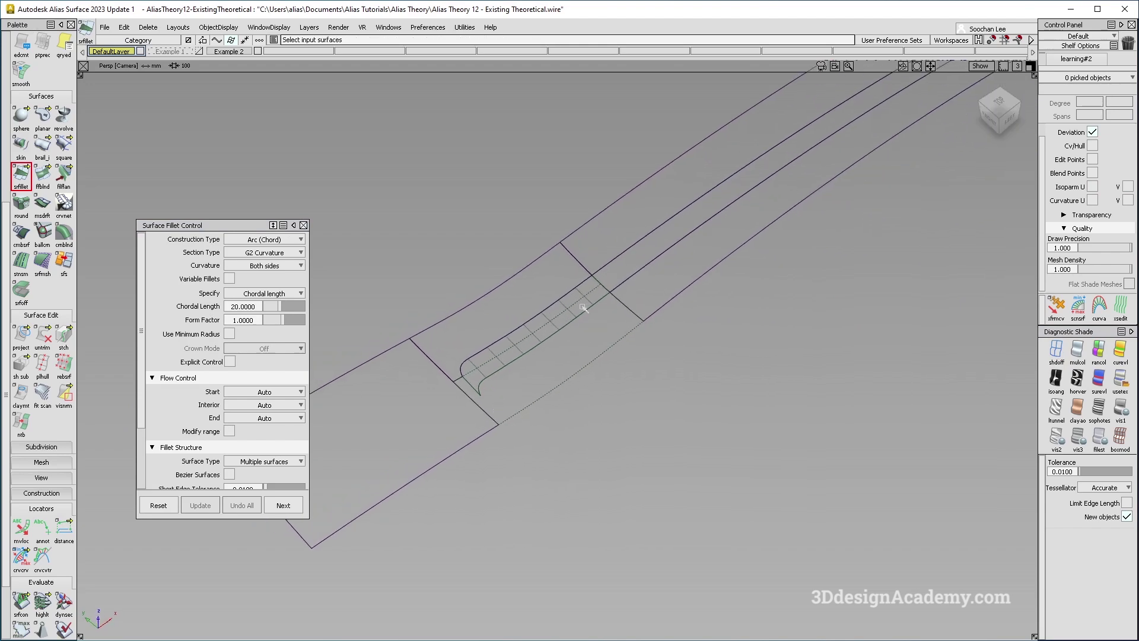
{"action": "left_click_drag", "start_coordinate": [588, 248], "coordinate": [542, 297], "text": "ctrl+shift"}
{"action": "left_click", "coordinate": [543, 312]}
{"action": "left_click", "coordinate": [581, 368]}
{"action": "mouse_move", "coordinate": [431, 297]}
{"action": "right_mouse_down", "text": "ctrl+shift"}
{"action": "mouse_move", "coordinate": [464, 383]}
{"action": "mouse_move", "coordinate": [392, 403]}
{"action": "right_mouse_up", "text": "ctrl+shift"}
{"action": "left_click_drag", "start_coordinate": [391, 403], "coordinate": [542, 330], "text": "alt+shift"}
{"action": "right_click_drag", "start_coordinate": [542, 330], "coordinate": [640, 252], "text": "alt+shift"}
{"action": "right_click_drag", "start_coordinate": [564, 302], "coordinate": [570, 368], "text": "ctrl+shift"}
{"action": "left_click_drag", "start_coordinate": [558, 374], "coordinate": [404, 416], "text": "alt+shift"}
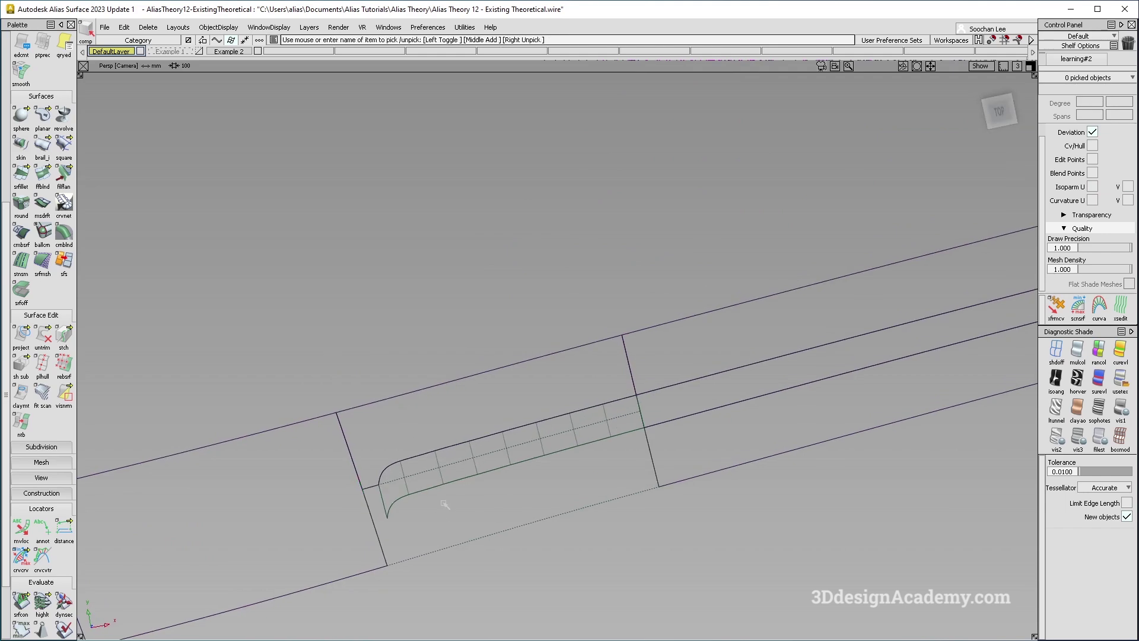
{"action": "left_click_drag", "start_coordinate": [334, 520], "coordinate": [385, 497], "text": "alt+shift"}
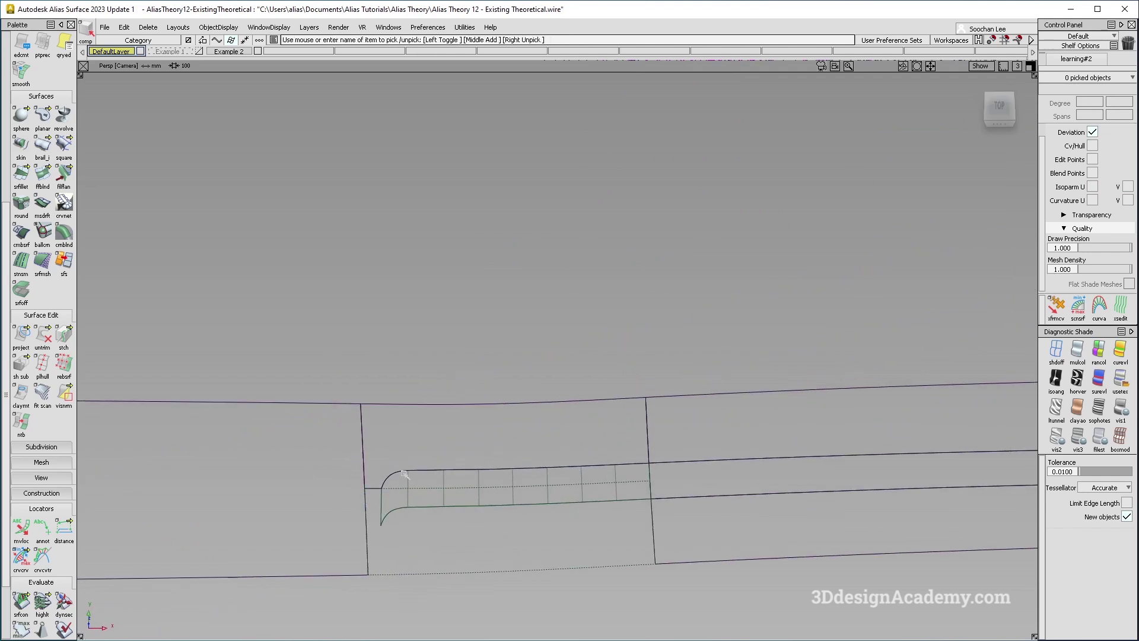
- Reopen the Arc (Chord) fillet for editing with Query Edit
{"action": "left_click_drag", "start_coordinate": [427, 496], "coordinate": [699, 470], "text": "alt+shift"}
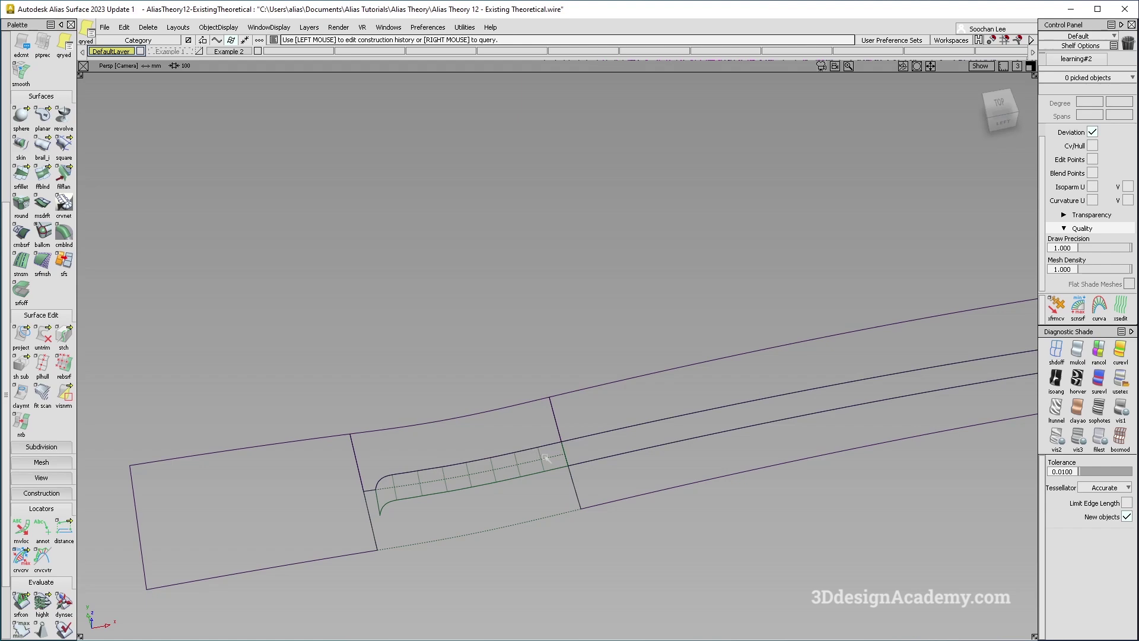
{"action": "middle_click_drag", "start_coordinate": [545, 457], "coordinate": [572, 429], "text": "alt+shift"}
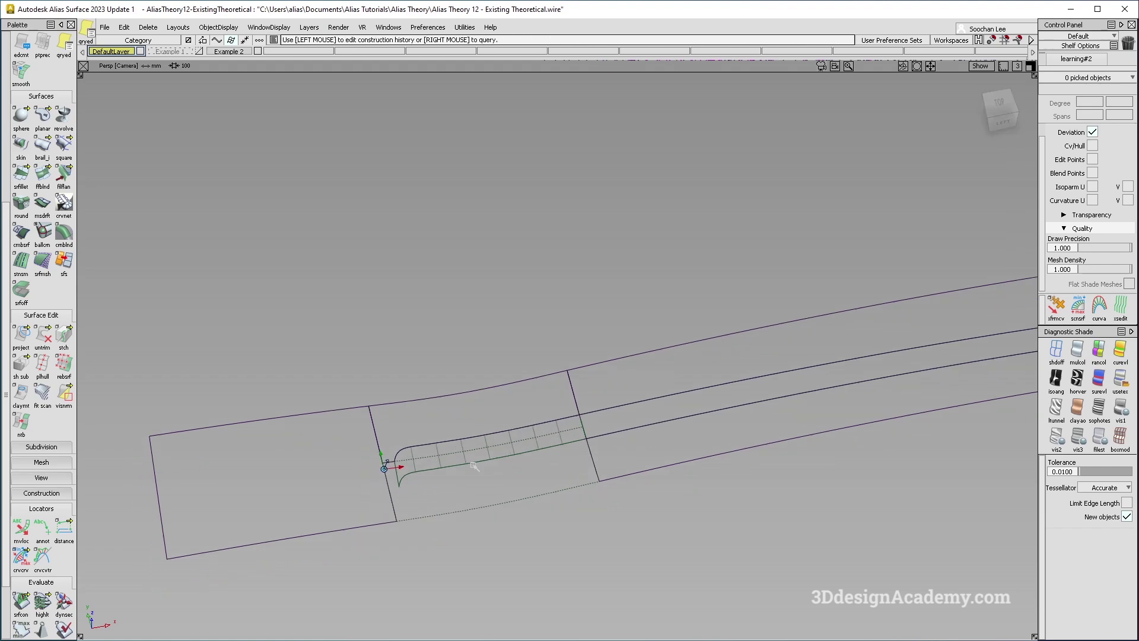
{"action": "left_click", "coordinate": [558, 427]}
{"action": "left_click", "coordinate": [278, 240]}
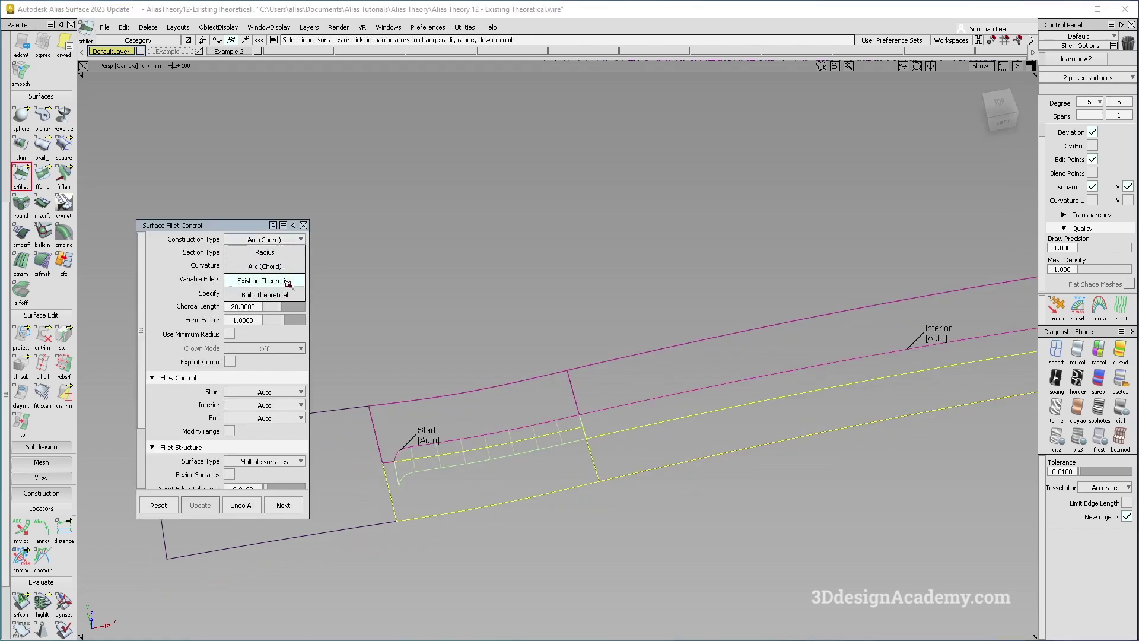
{"action": "left_click", "coordinate": [394, 320]}
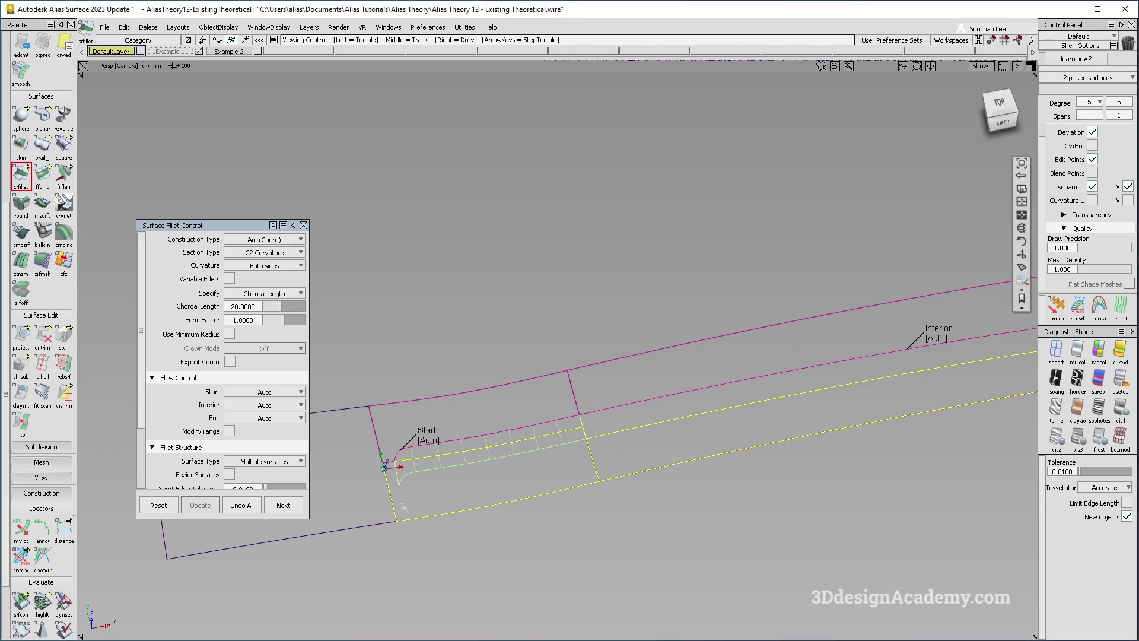
- Set the fillet's construction type to Existing Theoretical and update it
{"action": "right_click_drag", "start_coordinate": [388, 466], "coordinate": [435, 450], "text": "alt+shift"}
{"action": "left_click_drag", "start_coordinate": [435, 449], "coordinate": [410, 434], "text": "alt+shift"}
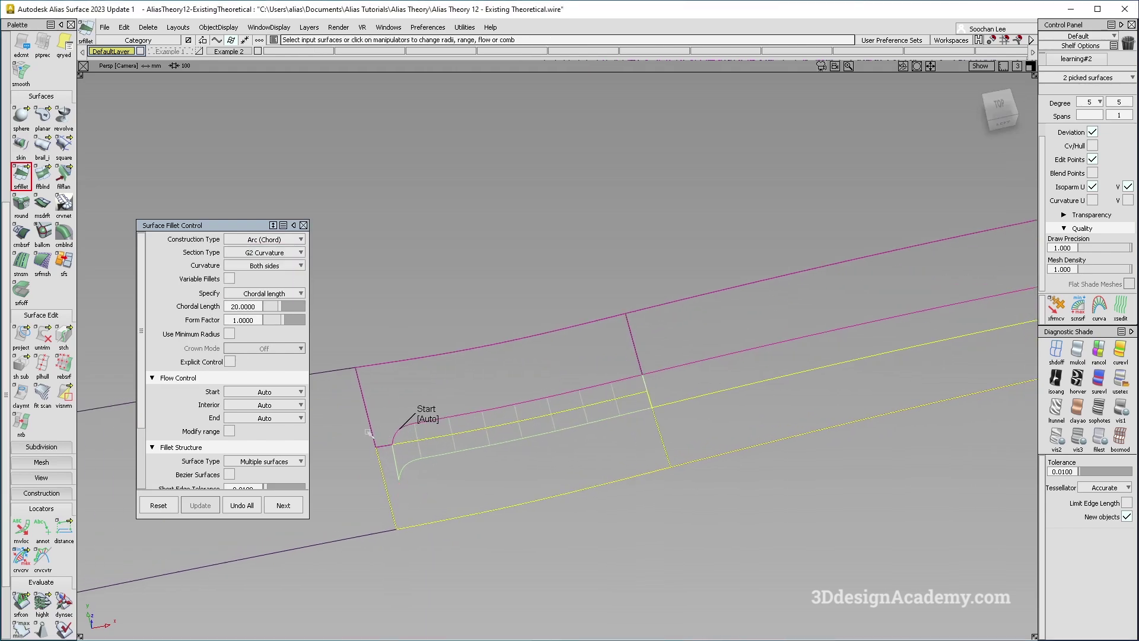
{"action": "left_click_drag", "start_coordinate": [659, 377], "coordinate": [454, 394], "text": "alt+shift"}
{"action": "left_click_drag", "start_coordinate": [517, 487], "coordinate": [511, 488], "text": "alt+shift"}
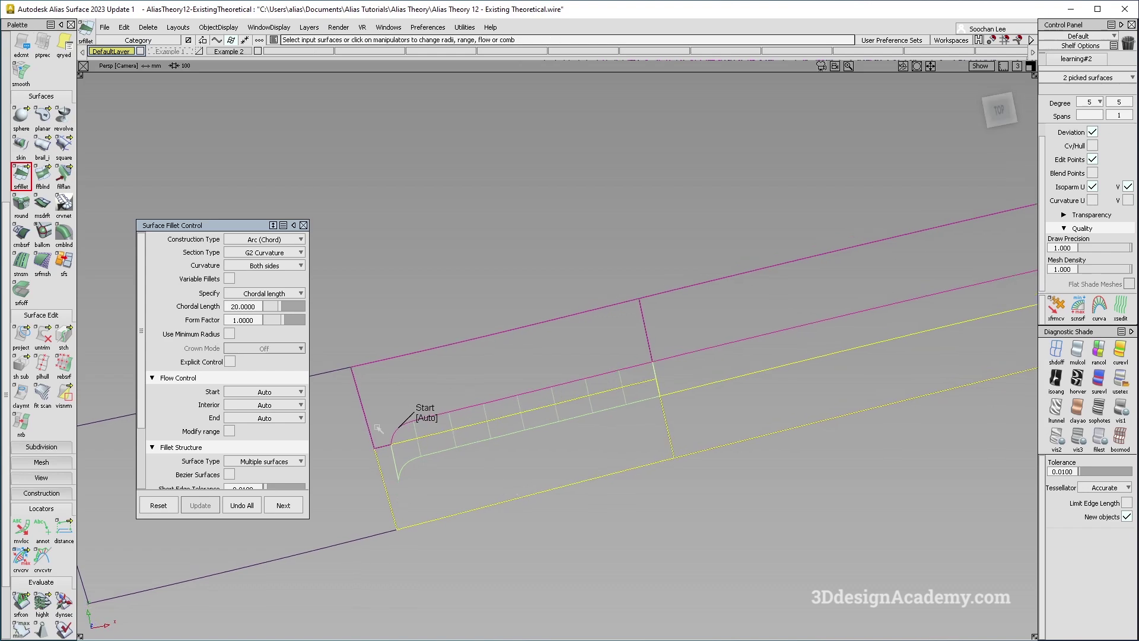
{"action": "left_click_drag", "start_coordinate": [486, 457], "coordinate": [472, 444], "text": "alt+shift"}
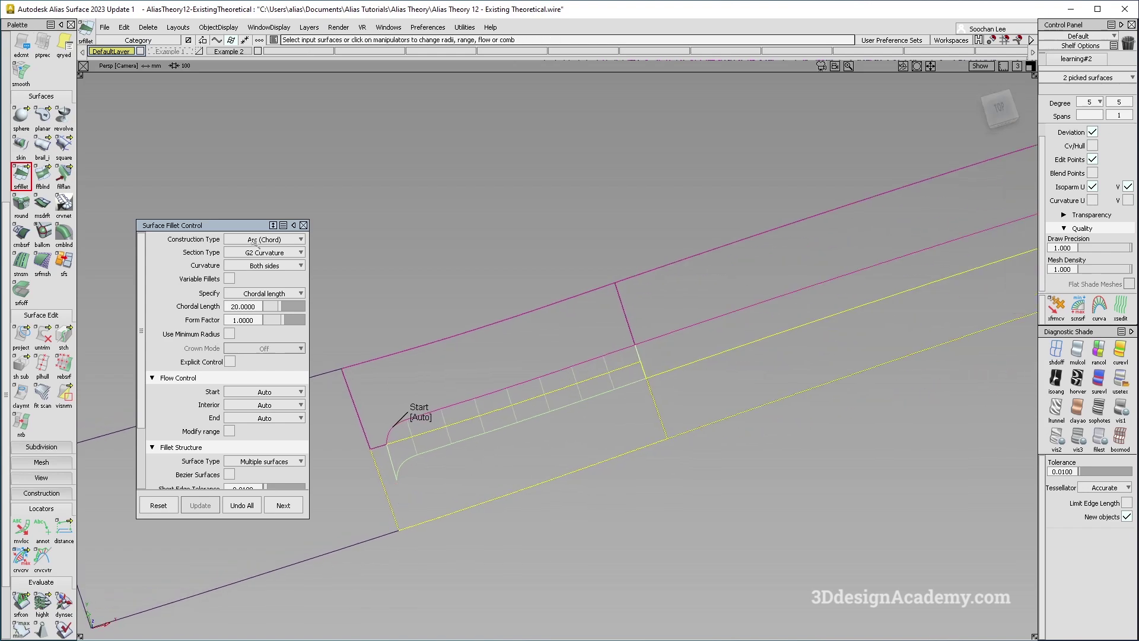
{"action": "left_click", "coordinate": [281, 239]}
{"action": "left_click", "coordinate": [285, 283]}
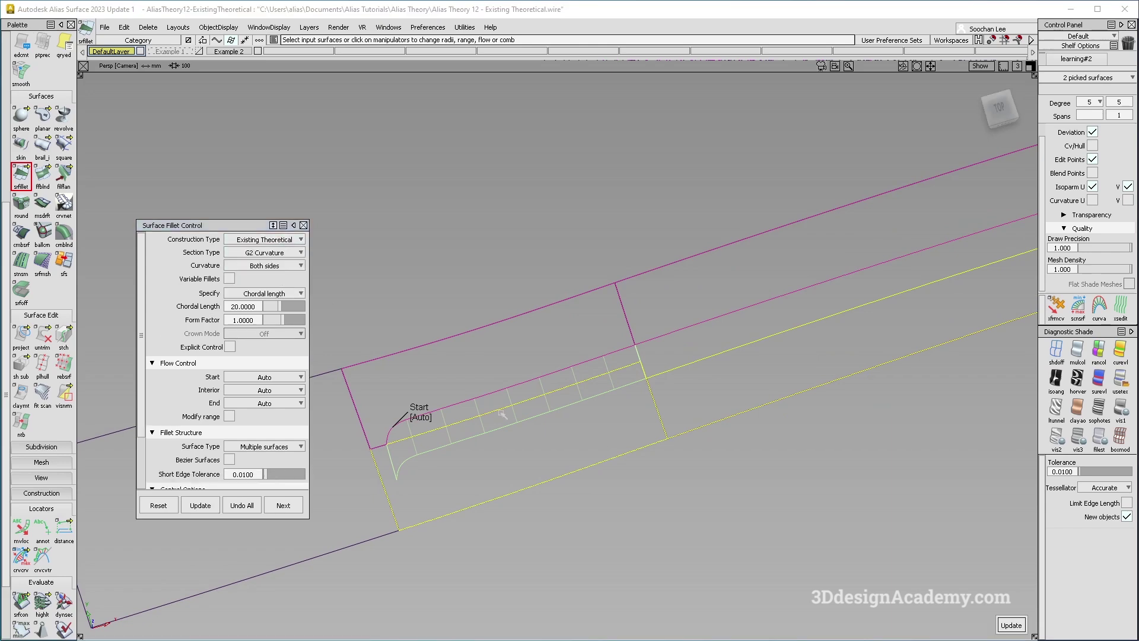
{"action": "left_click_drag", "start_coordinate": [503, 415], "coordinate": [445, 457], "text": "alt+shift"}
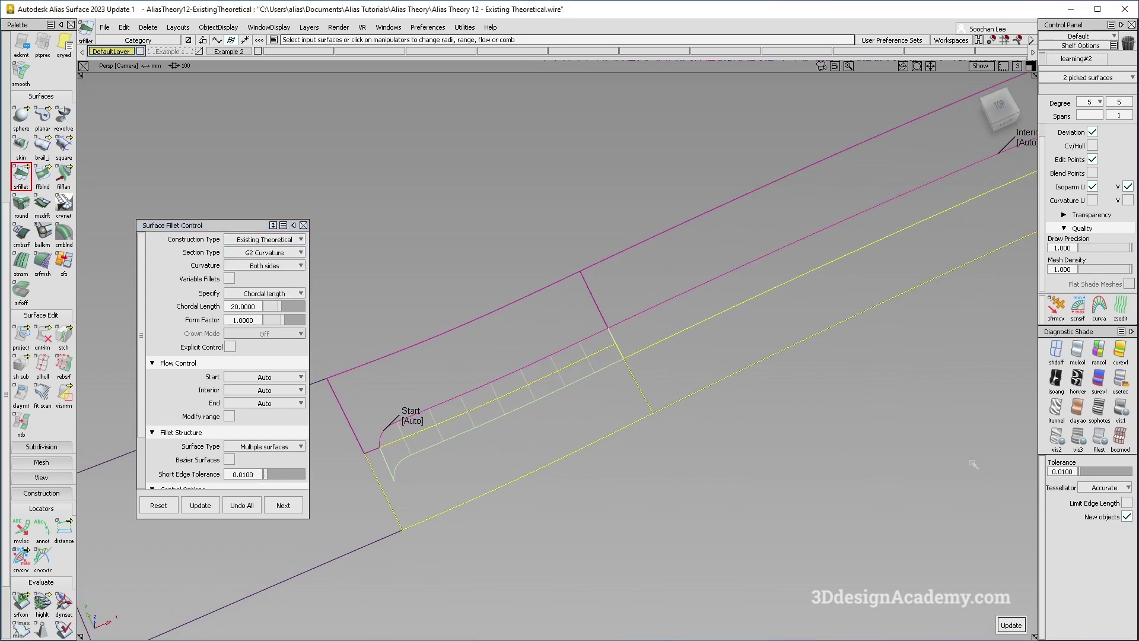
{"action": "left_click", "coordinate": [1019, 625]}
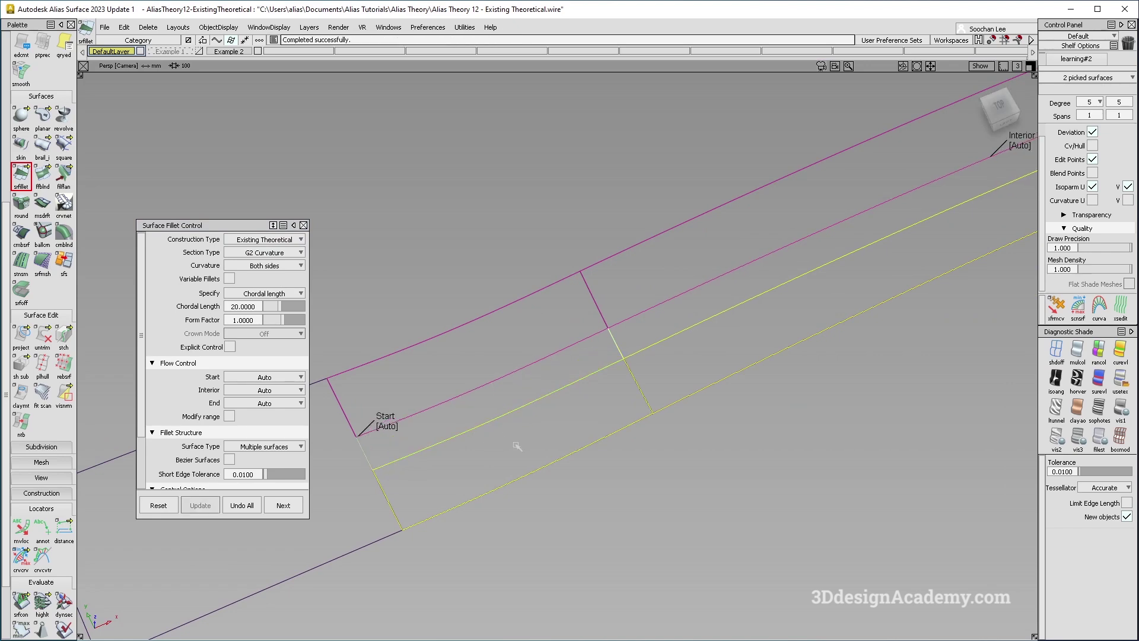
- Examine the control points and edges of the Existing Theoretical fillet from its start to the interior surface boundary
{"action": "left_click_drag", "start_coordinate": [517, 446], "coordinate": [455, 405], "text": "alt+shift"}
{"action": "right_click_drag", "start_coordinate": [585, 444], "coordinate": [546, 460], "text": "alt+shift"}
{"action": "right_click_drag", "start_coordinate": [477, 466], "coordinate": [544, 450], "text": "alt+shift"}
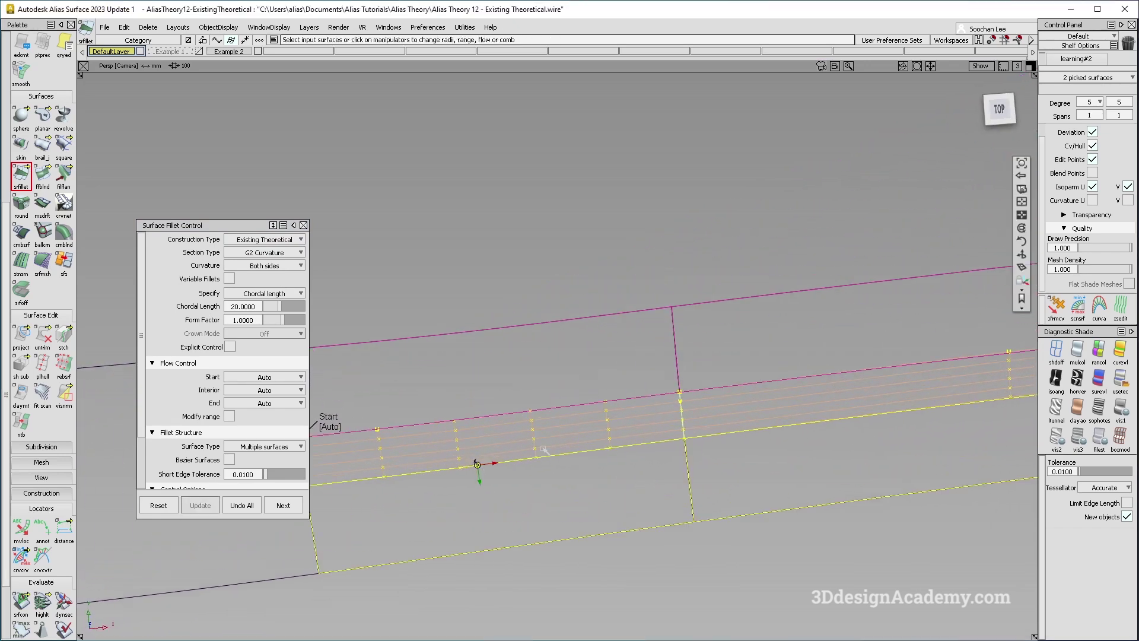
{"action": "left_click_drag", "start_coordinate": [544, 449], "coordinate": [509, 428], "text": "alt+shift"}
{"action": "middle_click_drag", "start_coordinate": [480, 435], "coordinate": [525, 402], "text": "alt+shift"}
{"action": "left_click_drag", "start_coordinate": [525, 401], "coordinate": [584, 422], "text": "alt+shift"}
{"action": "right_click_drag", "start_coordinate": [584, 422], "coordinate": [528, 430], "text": "alt+shift"}
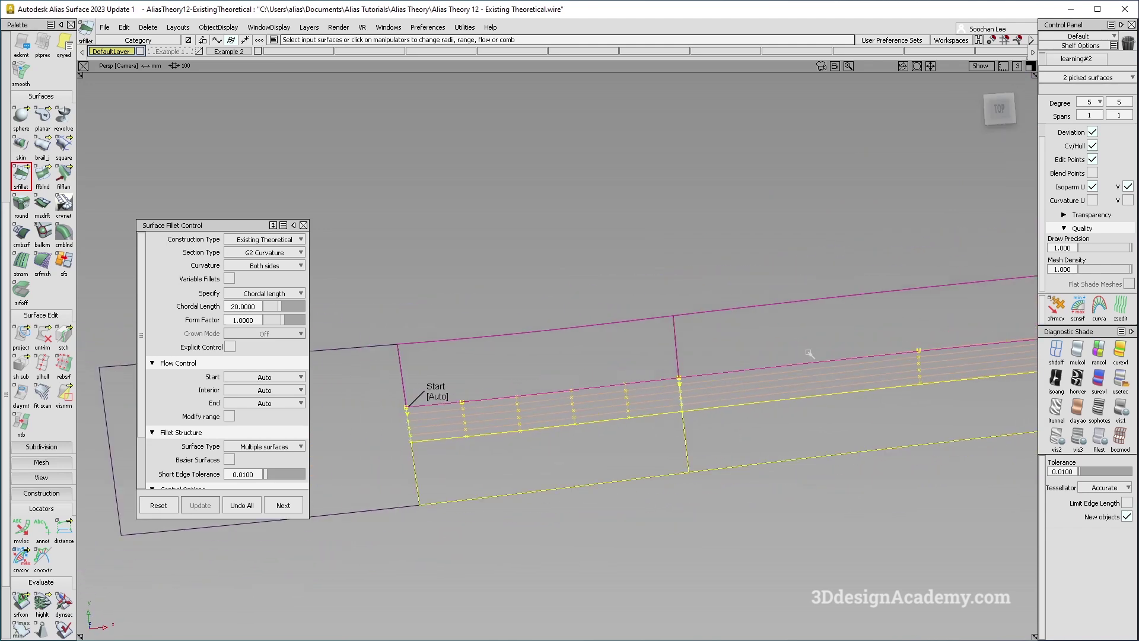
{"action": "left_click_drag", "start_coordinate": [729, 390], "coordinate": [643, 428], "text": "alt+shift"}
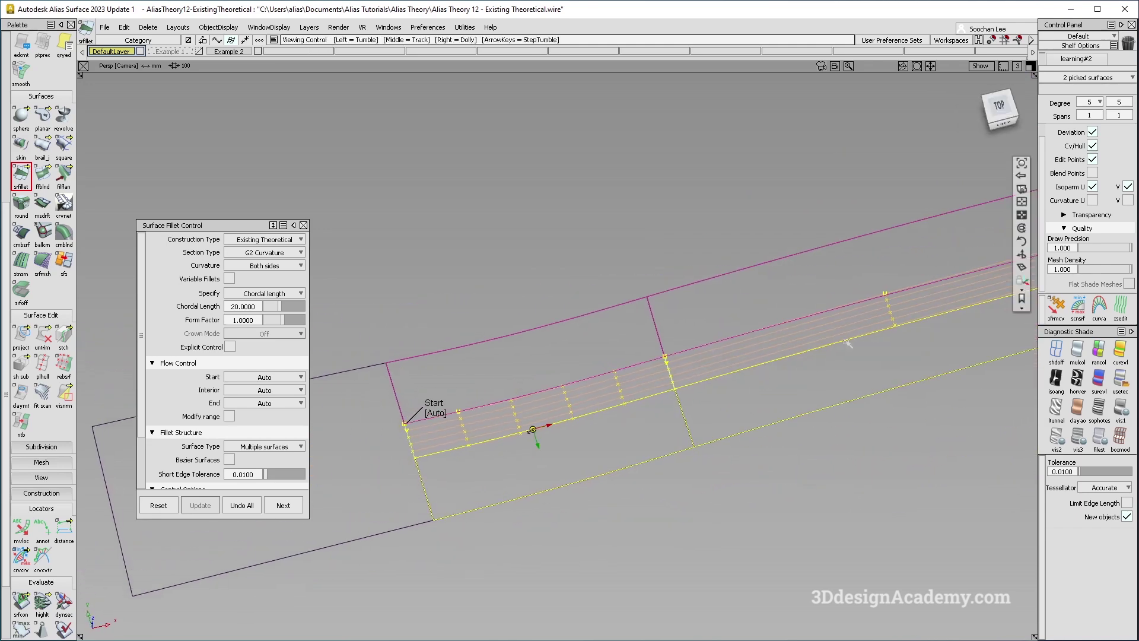
{"action": "left_click_drag", "start_coordinate": [847, 343], "coordinate": [553, 446], "text": "alt+shift"}
{"action": "left_click_drag", "start_coordinate": [642, 359], "coordinate": [553, 394], "text": "alt+shift"}
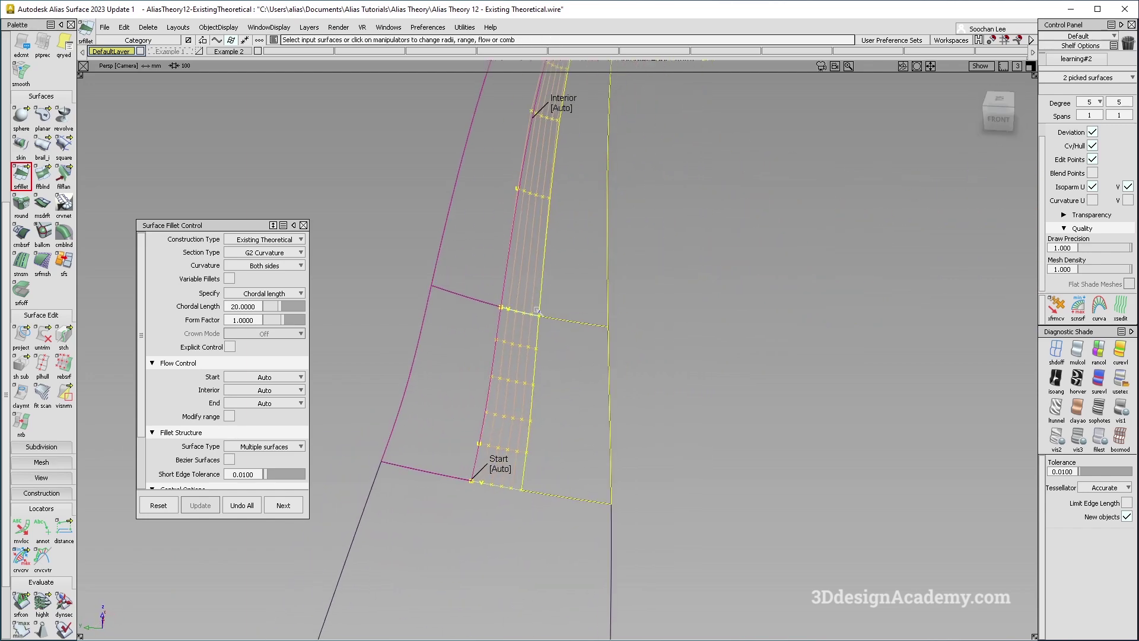
{"action": "left_click_drag", "start_coordinate": [682, 394], "coordinate": [688, 447], "text": "alt+shift"}
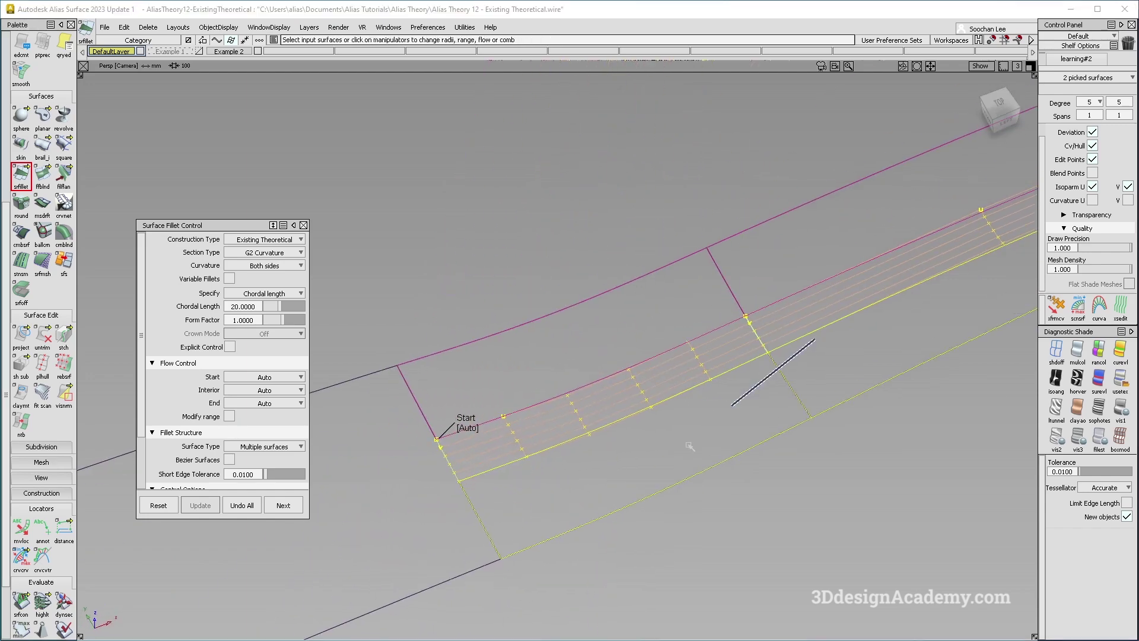
- Finish the fillet edit and inspect the whole surface set with diagnostic shading
{"action": "key", "text": "space"}
{"action": "right_click_drag", "start_coordinate": [864, 358], "coordinate": [810, 389], "text": "alt+shift"}
{"action": "left_click_drag", "start_coordinate": [810, 390], "coordinate": [688, 397], "text": "alt+shift"}
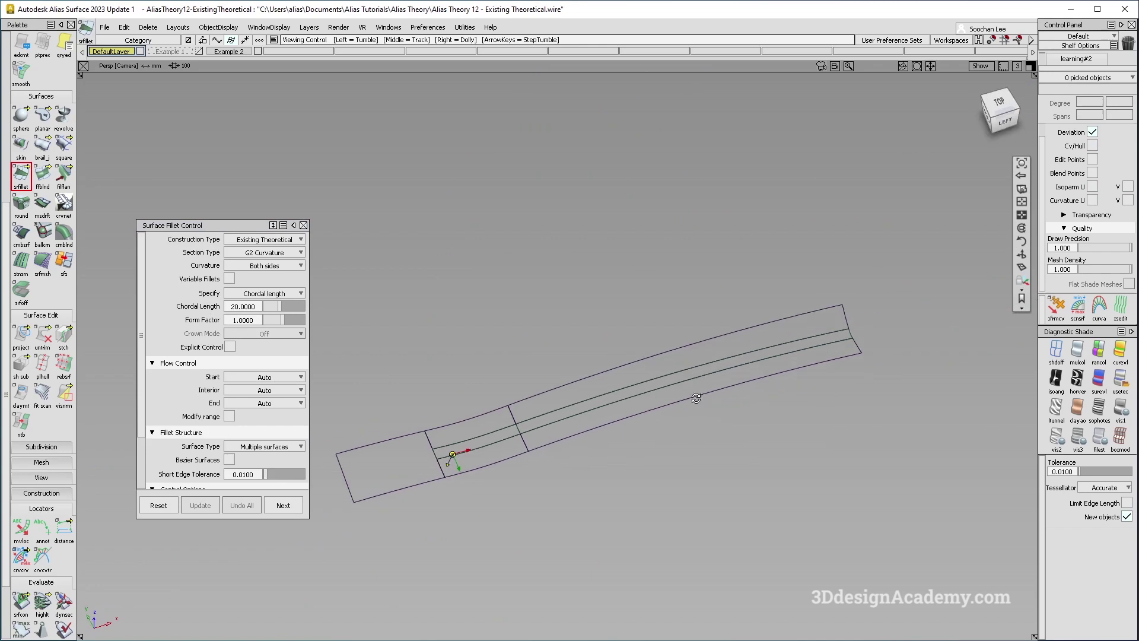
{"action": "left_click", "coordinate": [1123, 386]}
{"action": "left_click_drag", "start_coordinate": [635, 428], "coordinate": [640, 524], "text": "alt+shift"}
{"action": "mouse_move", "coordinate": [641, 524]}
{"action": "right_mouse_down", "text": "ctrl+shift"}
{"action": "mouse_move", "coordinate": [580, 439]}
{"action": "mouse_move", "coordinate": [570, 446]}
{"action": "right_mouse_up", "text": "ctrl+shift"}
{"action": "mouse_move", "coordinate": [577, 455]}
{"action": "left_mouse_down", "text": "alt+shift"}
{"action": "mouse_move", "coordinate": [550, 463]}
{"action": "mouse_move", "coordinate": [557, 473]}
{"action": "mouse_move", "coordinate": [549, 465]}
{"action": "mouse_move", "coordinate": [599, 430]}
{"action": "left_mouse_up", "text": "alt+shift"}
{"action": "right_click_drag", "start_coordinate": [659, 534], "coordinate": [595, 450], "text": "ctrl+shift"}
{"action": "left_click_drag", "start_coordinate": [564, 412], "coordinate": [537, 461], "text": "alt+shift"}
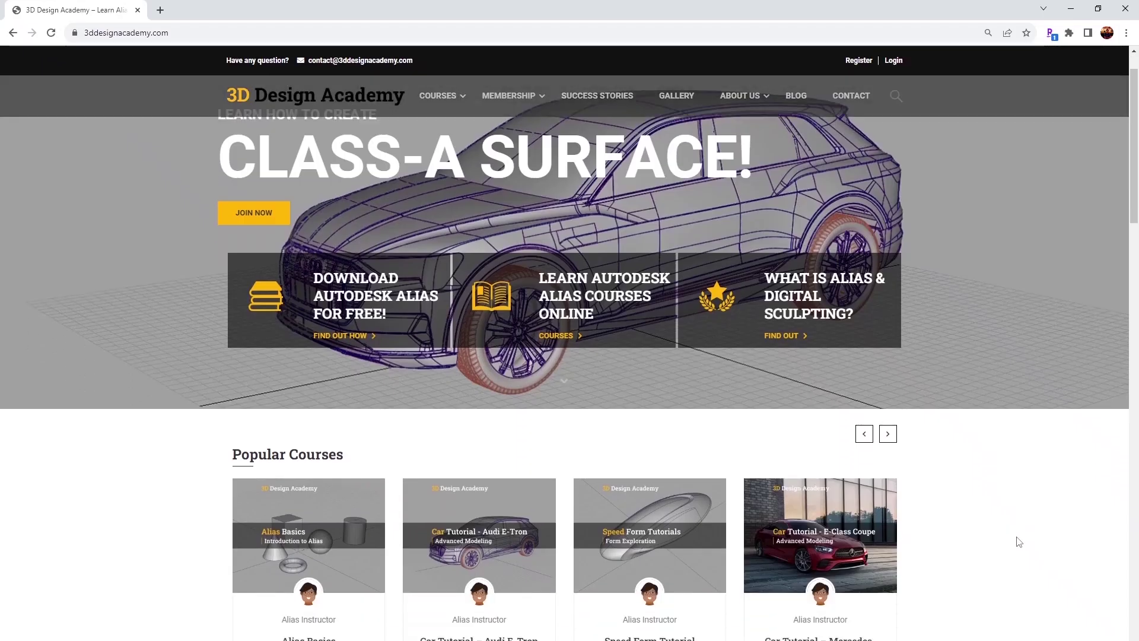
- Browse the 3D Design Academy website in the browser and review the curriculum of the Lamborghini Aventador car tutorial
{"action": "scroll", "coordinate": [1019, 541], "scroll_direction": "down", "scroll_amount": 4}
{"action": "scroll", "coordinate": [1019, 541], "scroll_direction": "down", "scroll_amount": 3}
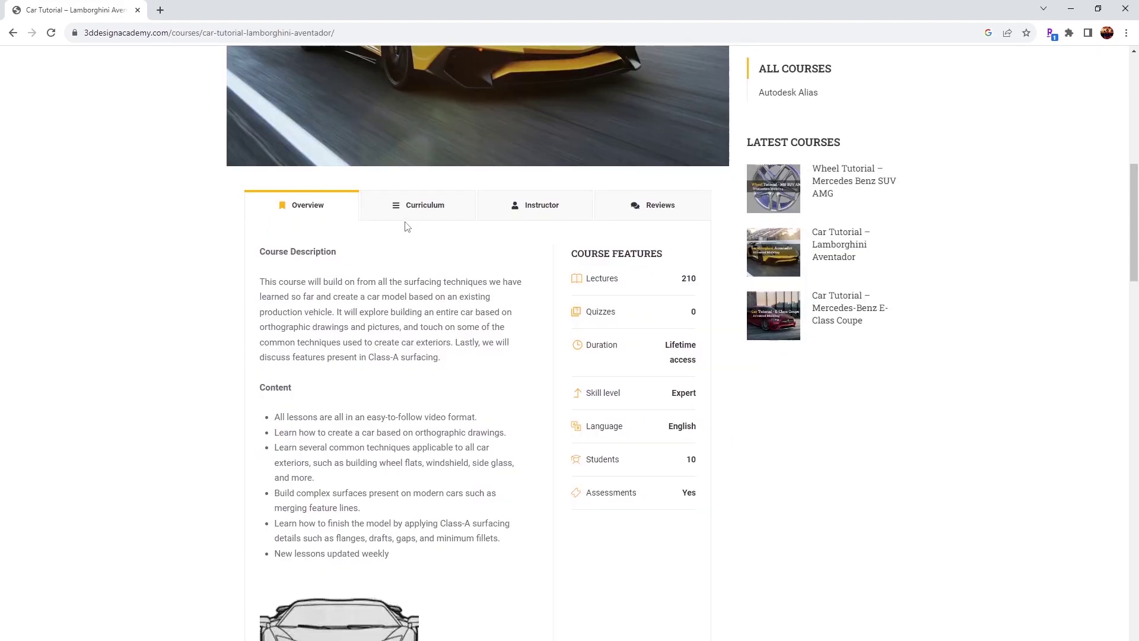
{"action": "left_click", "coordinate": [408, 214]}
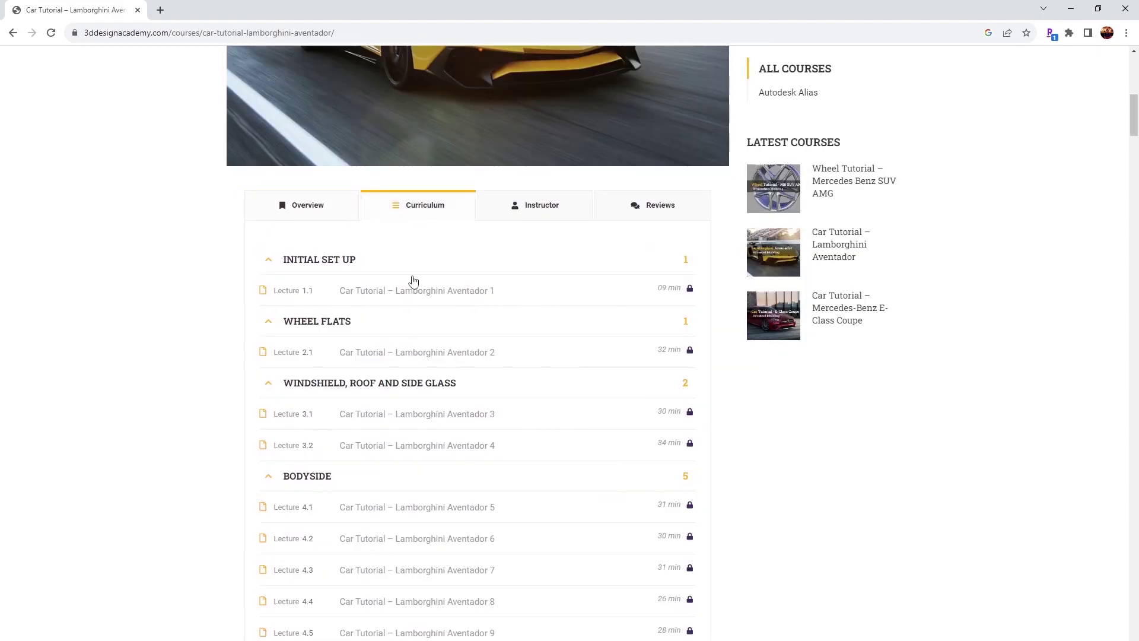
{"action": "scroll", "coordinate": [407, 300], "scroll_direction": "down", "scroll_amount": 10}
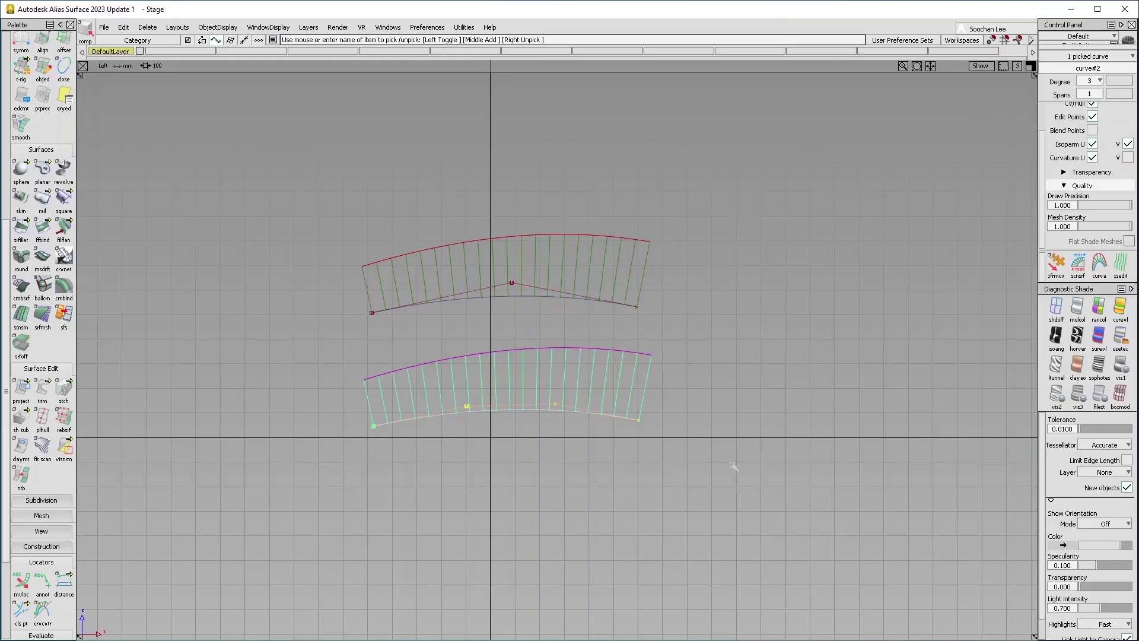
{"action": "left_click", "coordinate": [491, 272]}
{"action": "mouse_move", "coordinate": [560, 332]}
{"action": "left_mouse_down"}
{"action": "mouse_move", "coordinate": [544, 328]}
{"action": "mouse_move", "coordinate": [562, 325]}
{"action": "left_mouse_up"}
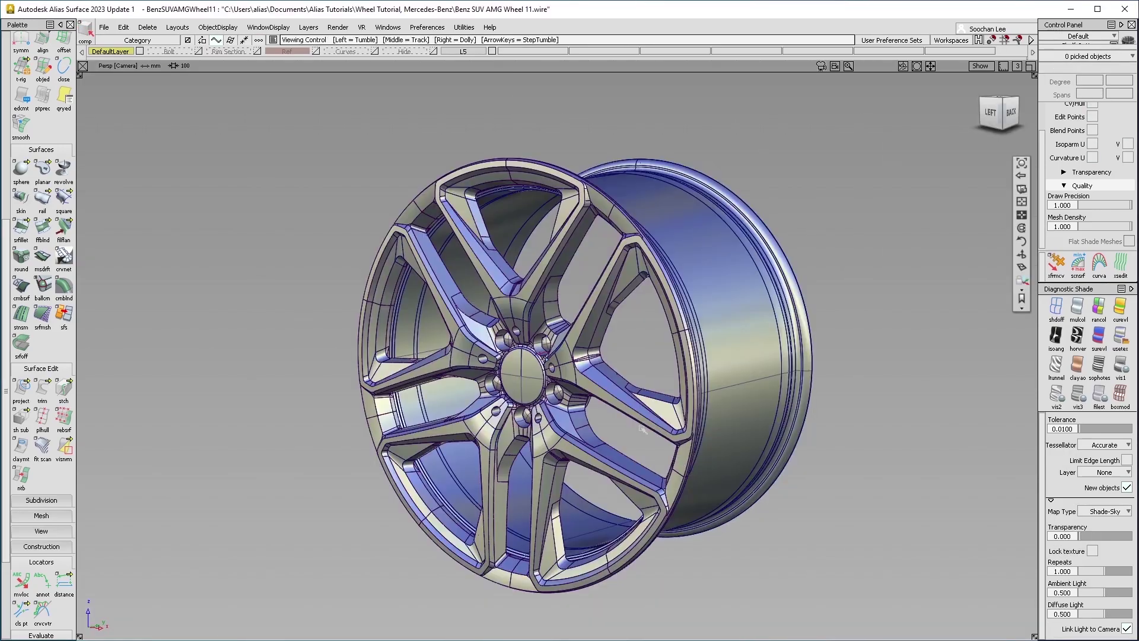
{"action": "left_click_drag", "start_coordinate": [642, 429], "coordinate": [544, 433], "text": "alt+shift"}
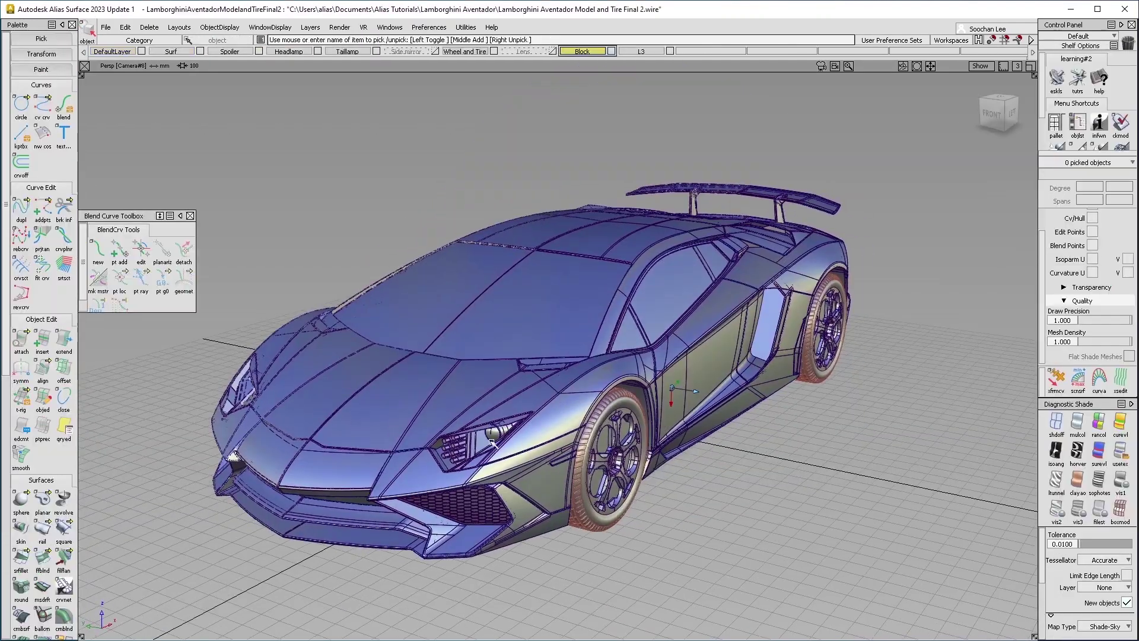